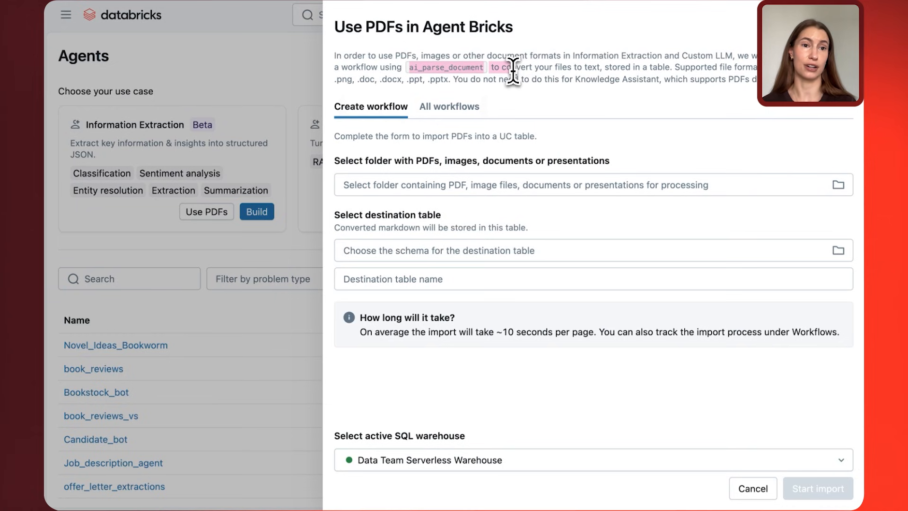
Close the PDF import form and look through the available agent use cases, from Information Extraction to Code Your Own Agent.
left_click(845, 27)
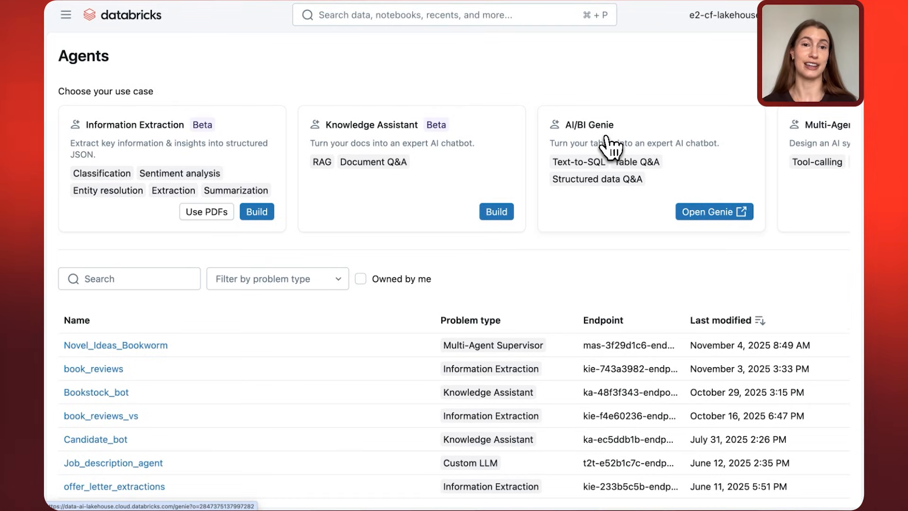
scroll(610, 148, "right", 1)
scroll(610, 147, "right", 5)
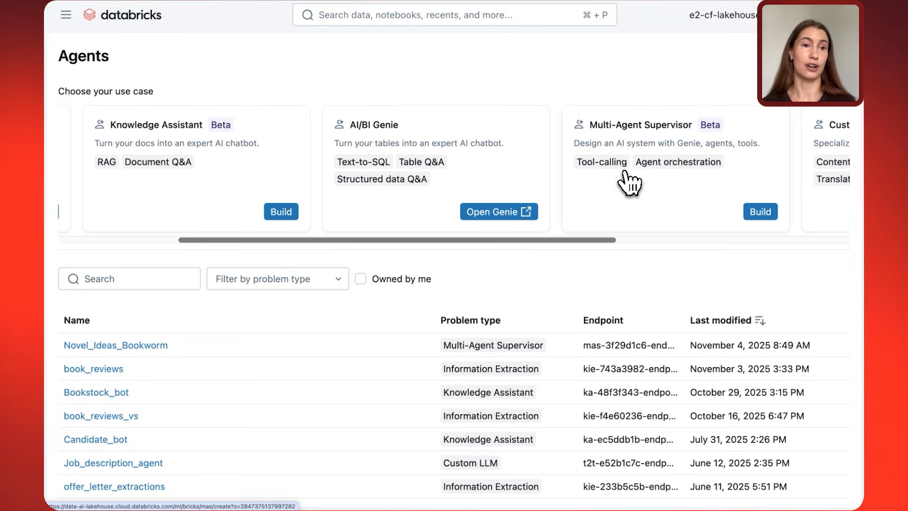
scroll(629, 182, "right", 5)
scroll(629, 182, "right", 2)
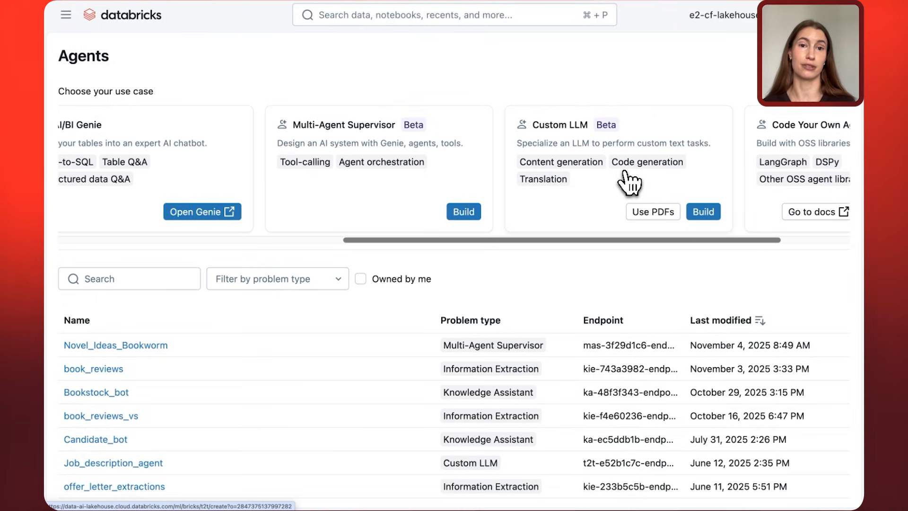
scroll(629, 182, "right", 6)
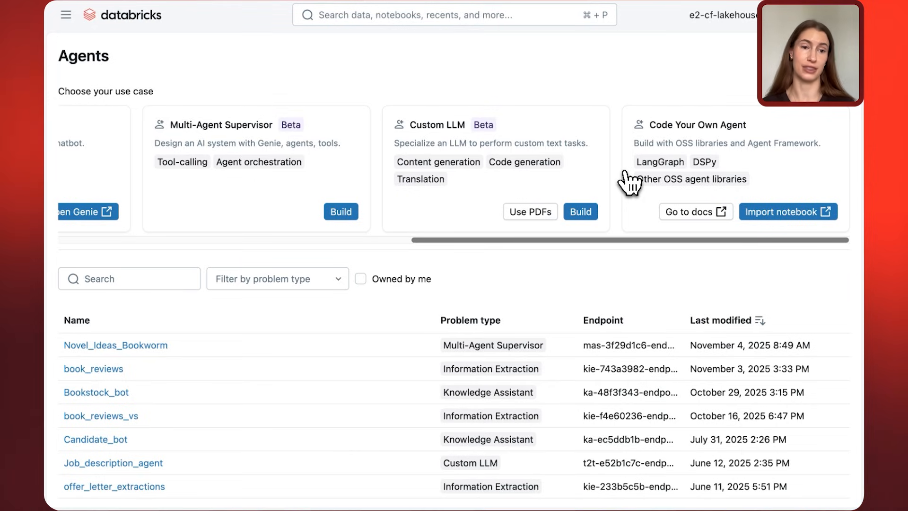
scroll(629, 182, "left", 10)
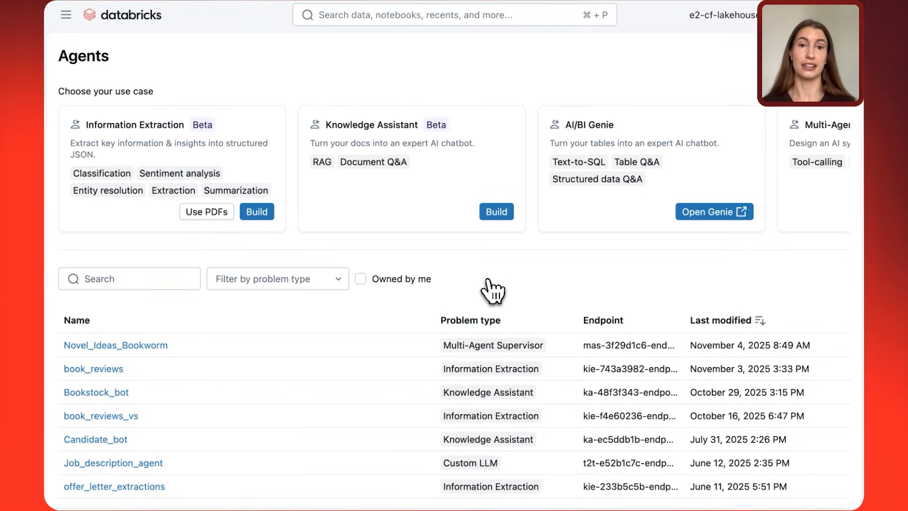
Go to the Genie spaces and open Novel_Ideas_Inventory.
left_click(66, 15)
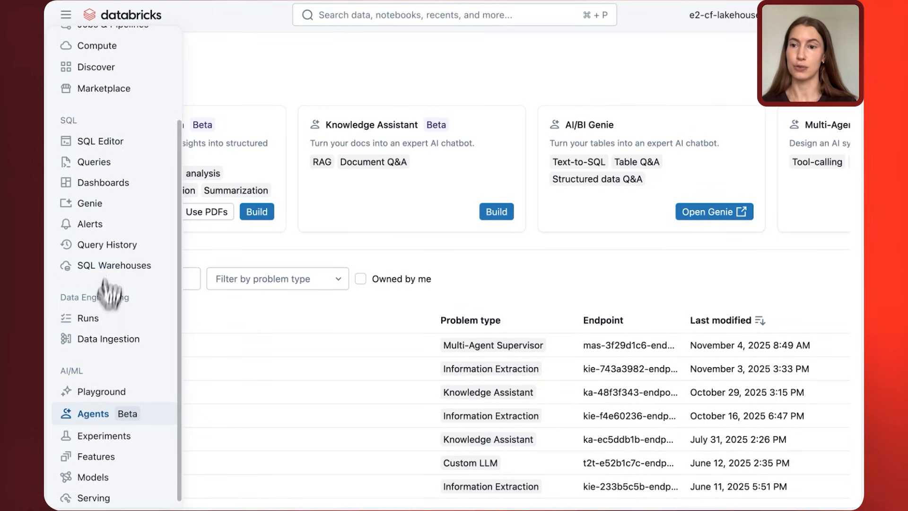
left_click(110, 208)
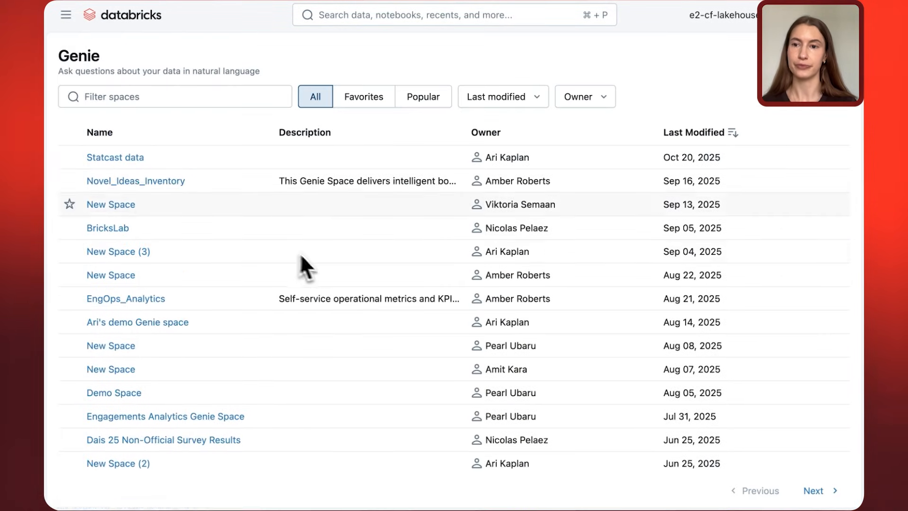
left_click(125, 185)
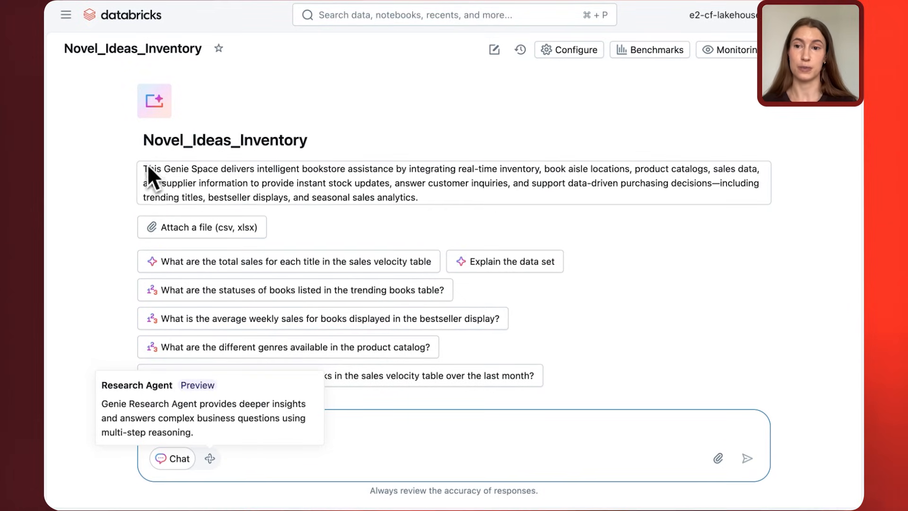
Read the Genie space's description and view the data tables linked in its configuration.
left_click_drag(144, 167, 404, 210)
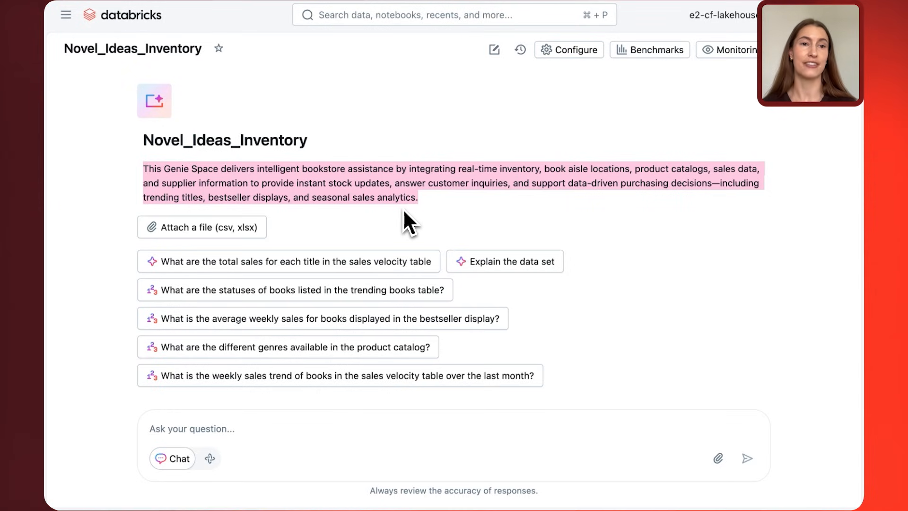
left_click(594, 56)
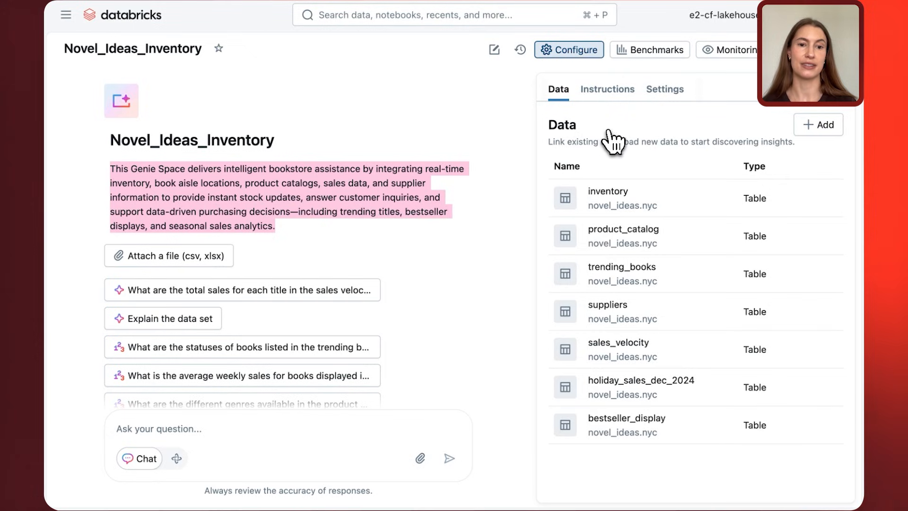
left_click(849, 109)
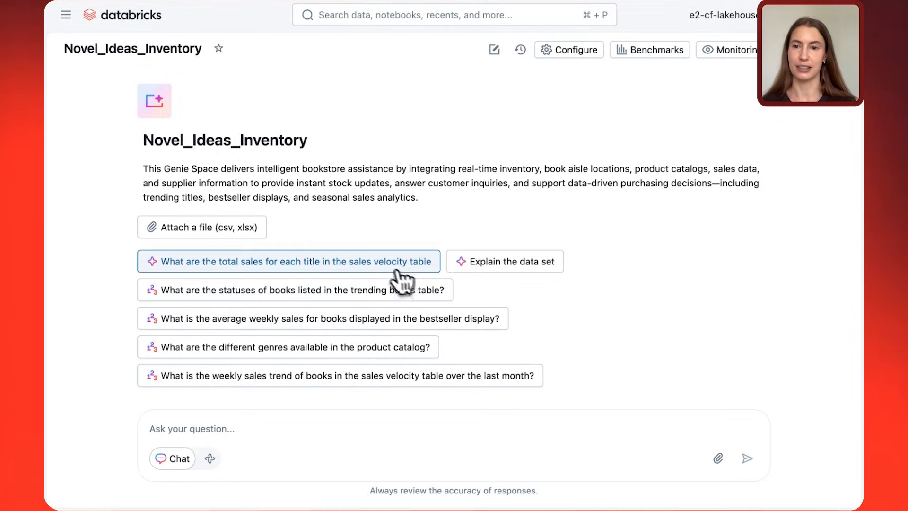
Ask the suggested question about total sales for each title in the sales velocity table, and follow up with "Show this as a pie chart".
left_click(363, 261)
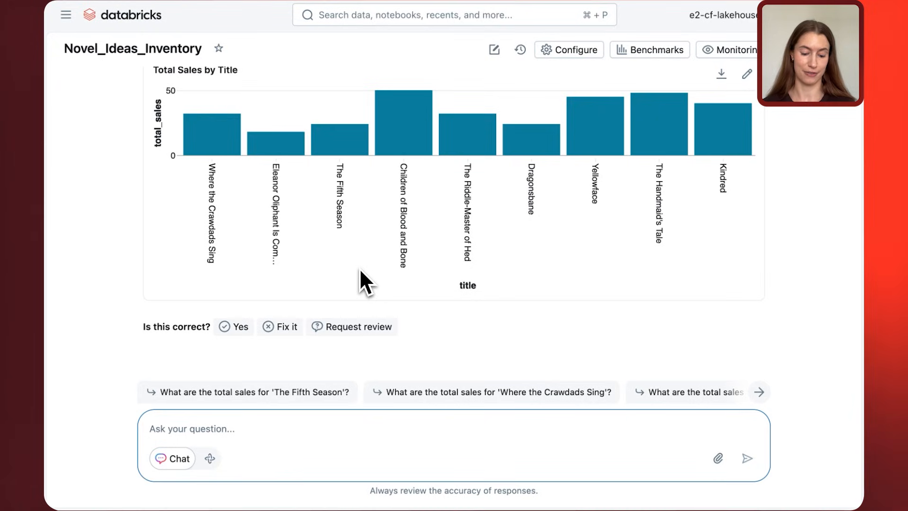
type("Sh")
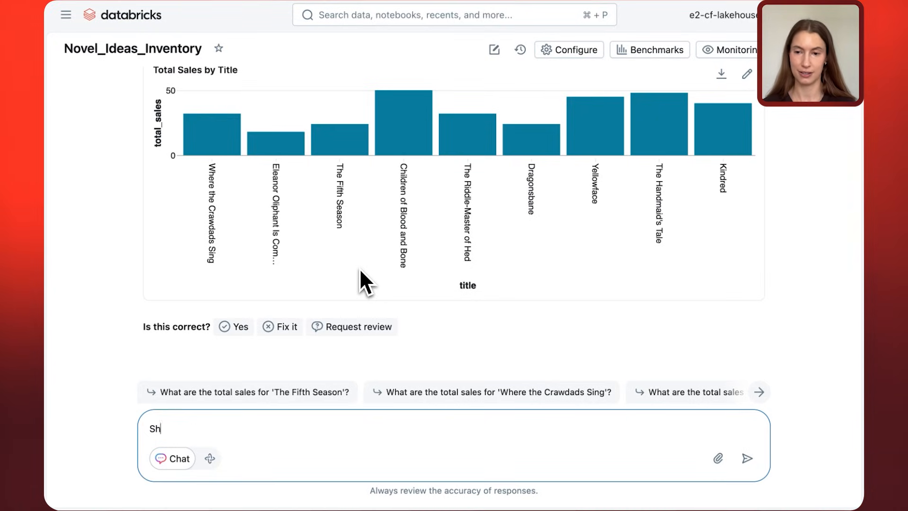
type("ow this as a ")
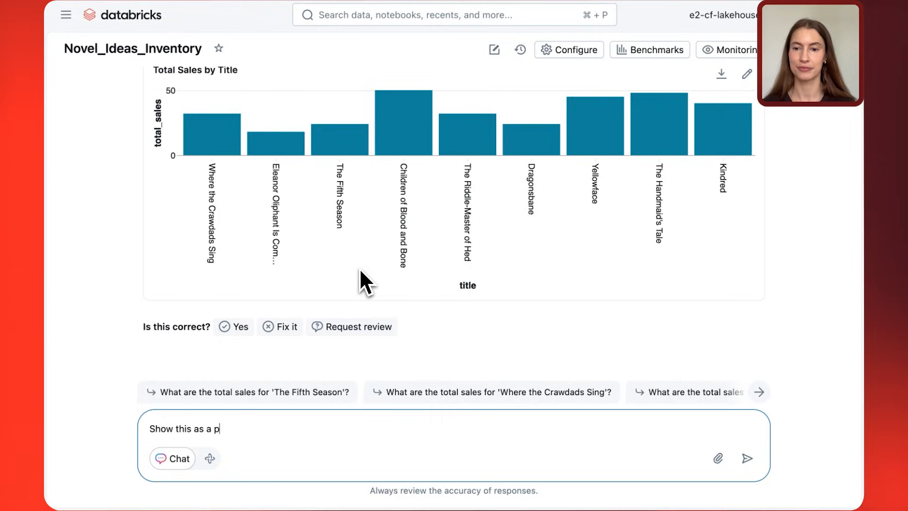
type("pie chart")
key("Return")
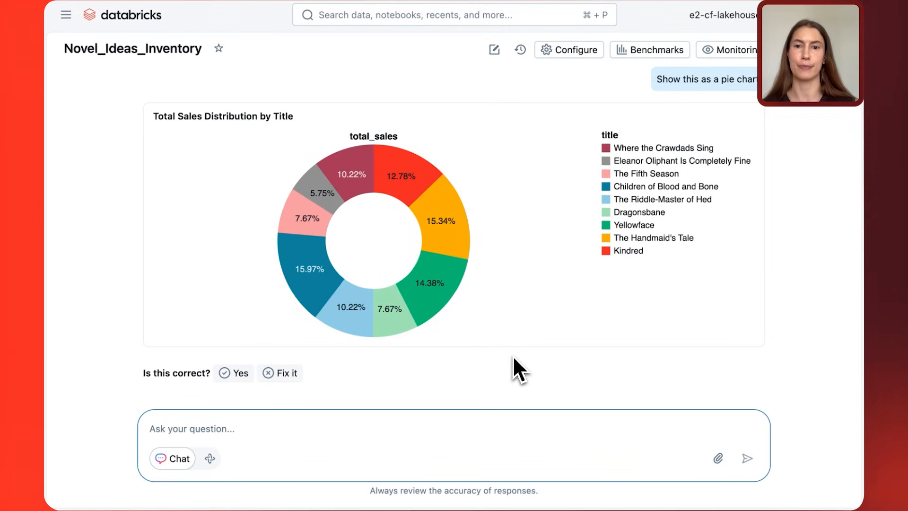
left_click_drag(154, 116, 280, 116)
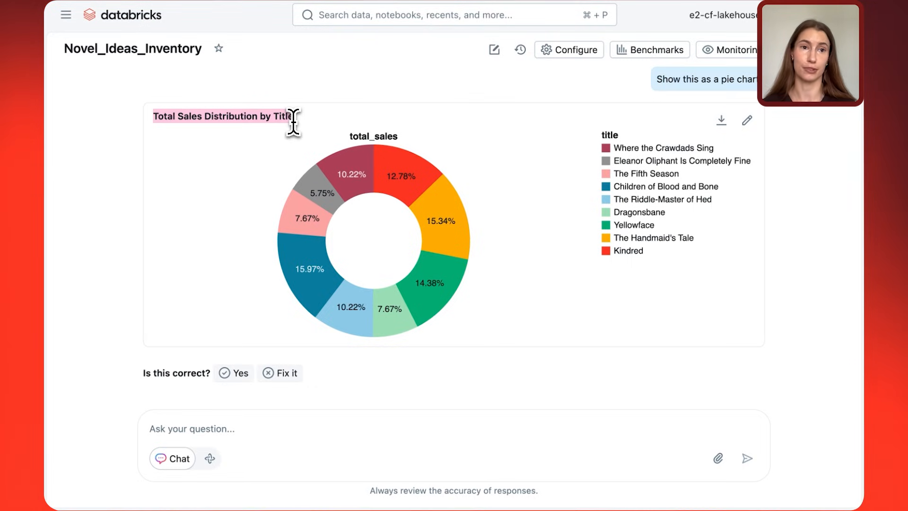
Return to the Agents overview, open the Bookstock_bot Knowledge Assistant and collapse the navigation sidebar.
left_click(64, 16)
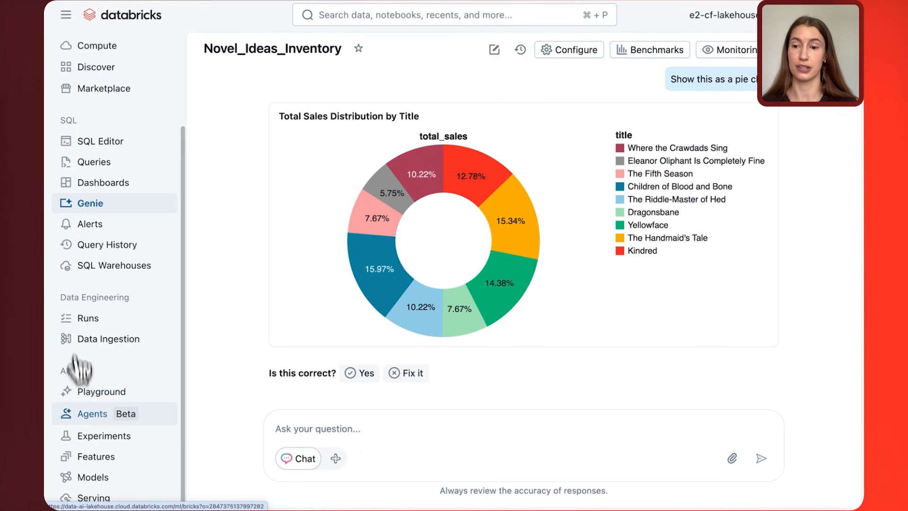
left_click(88, 416)
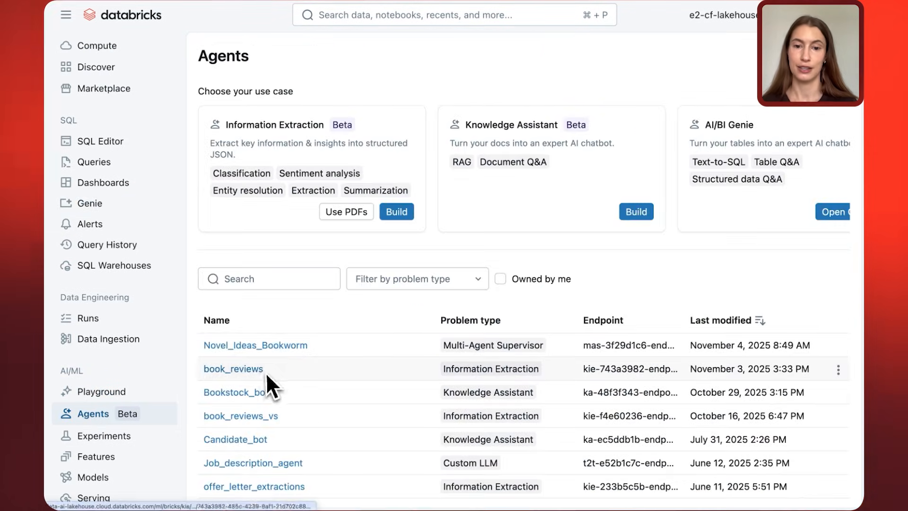
left_click(254, 393)
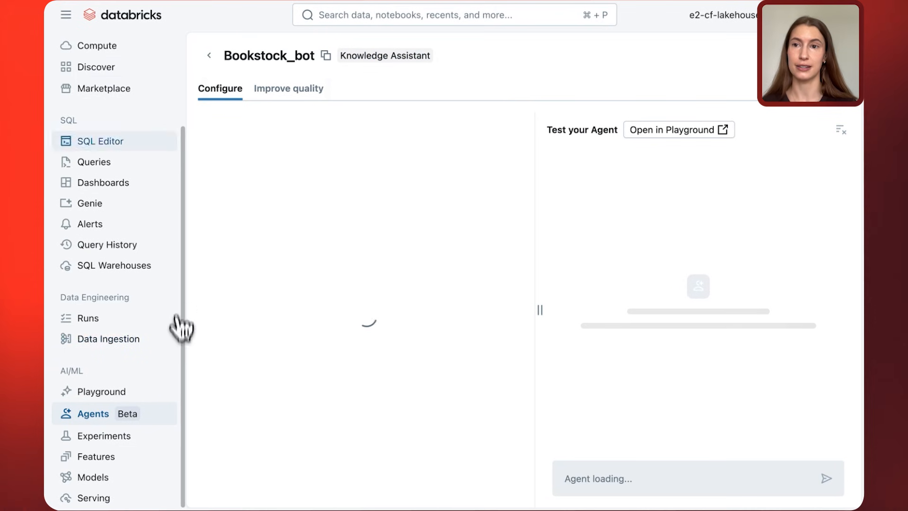
left_click(66, 15)
Review Bookstock_bot's description and its knowledge sources: Staff Recommendations, annotations and Book Releases.
left_click(323, 284)
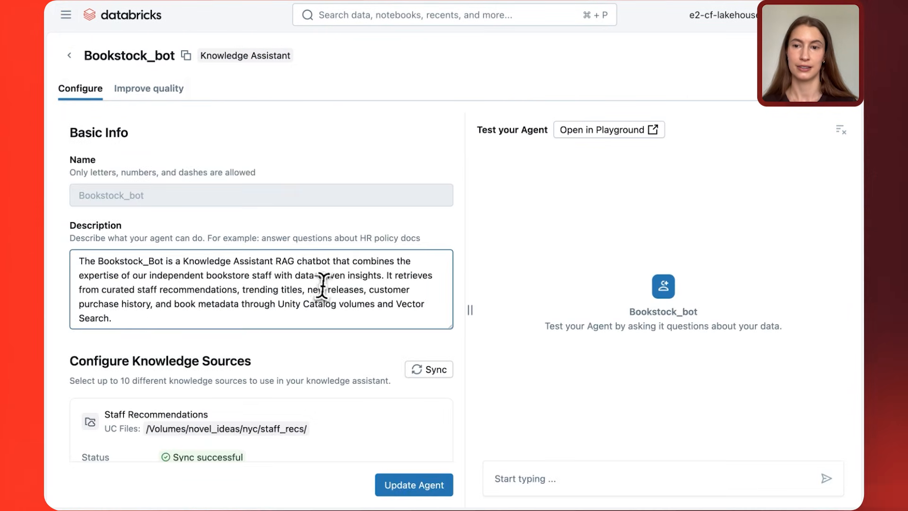
key("super+a")
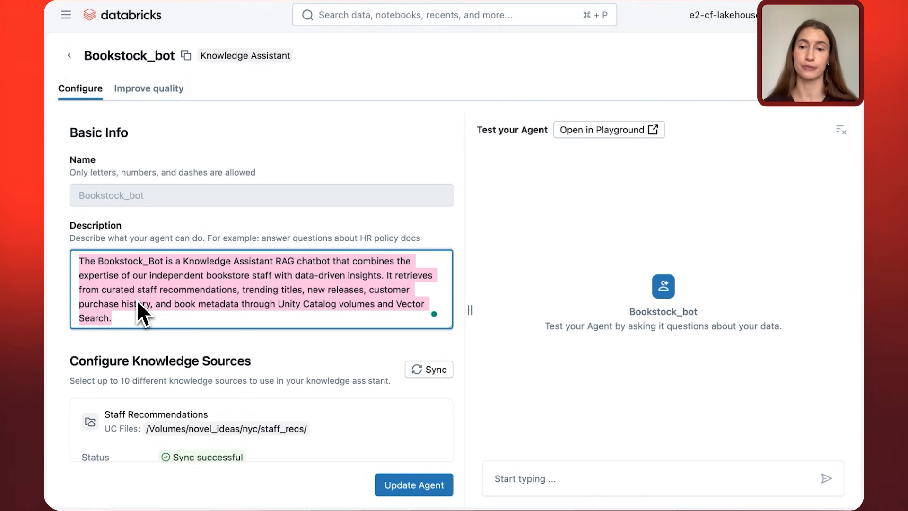
left_click(256, 359)
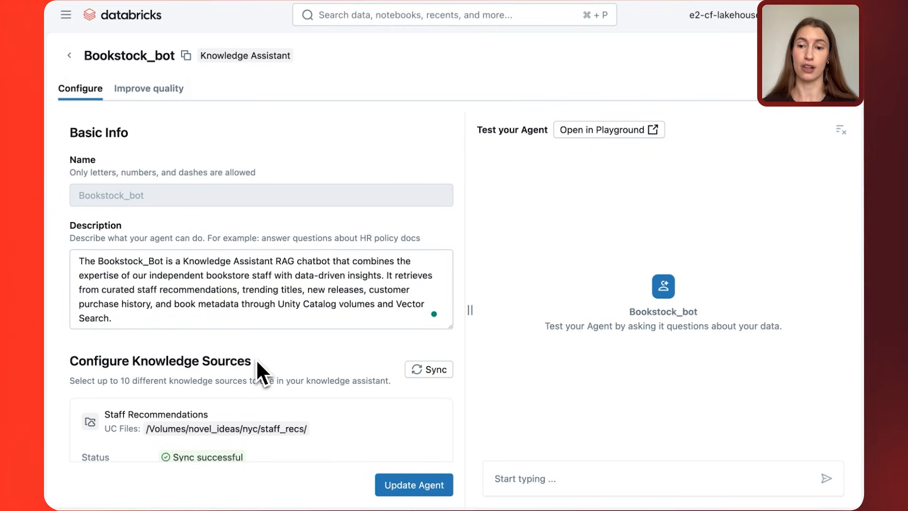
scroll(257, 361, "down", 5)
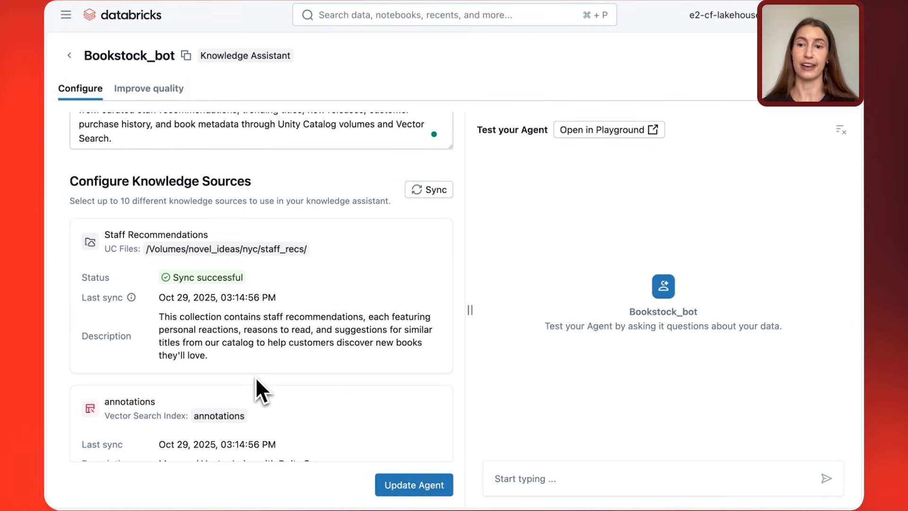
scroll(256, 379, "down", 1)
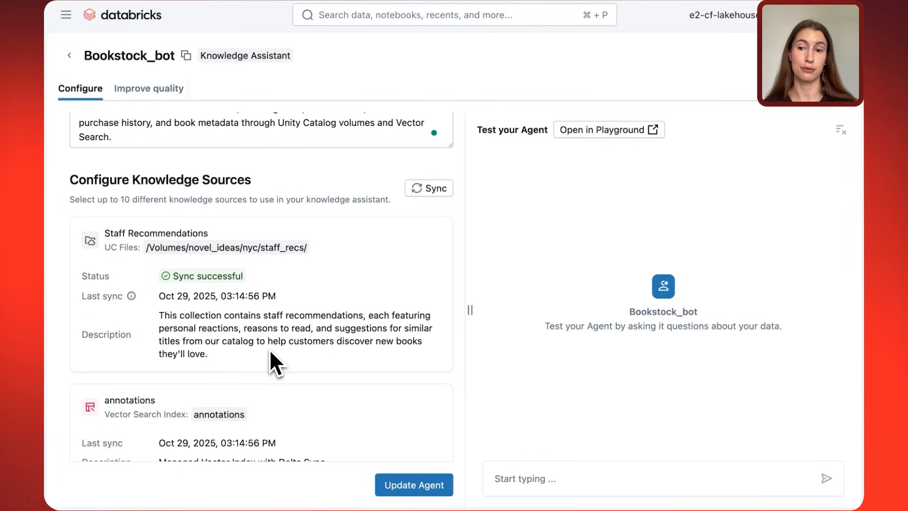
scroll(271, 352, "down", 3)
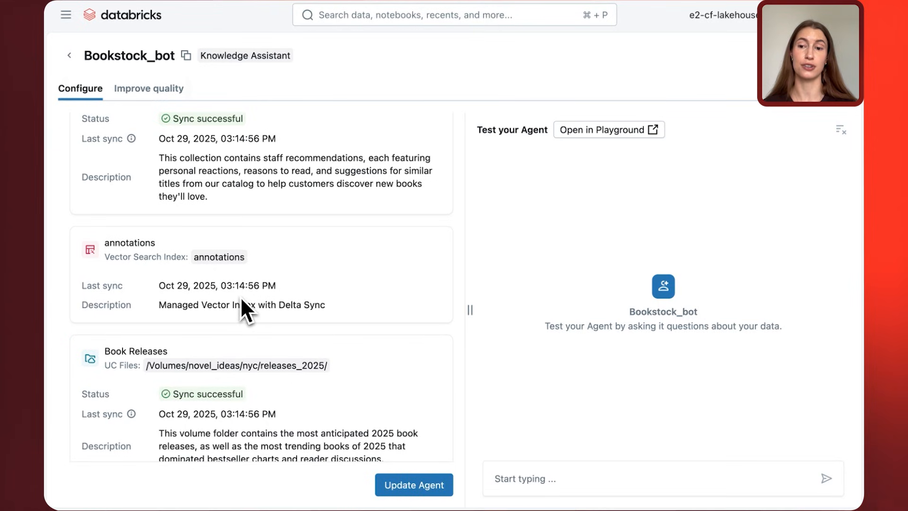
scroll(242, 305, "down", 1)
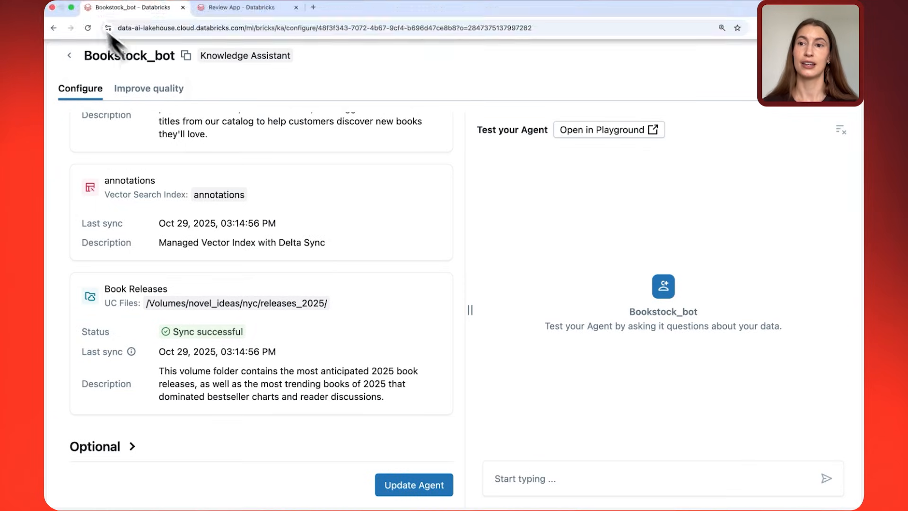
Leave Bookstock_bot without saving changes and open the Novel_Ideas_Bookworm Multi-Agent Supervisor.
left_click(71, 56)
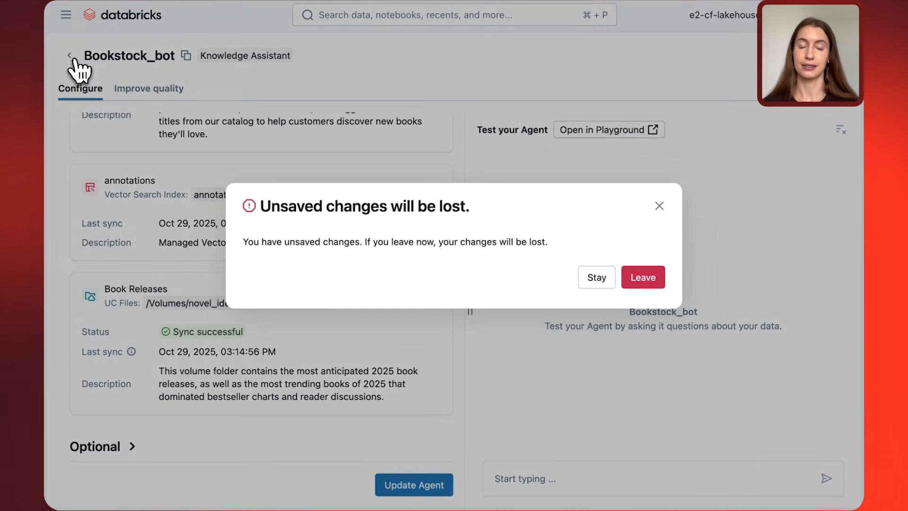
left_click(644, 279)
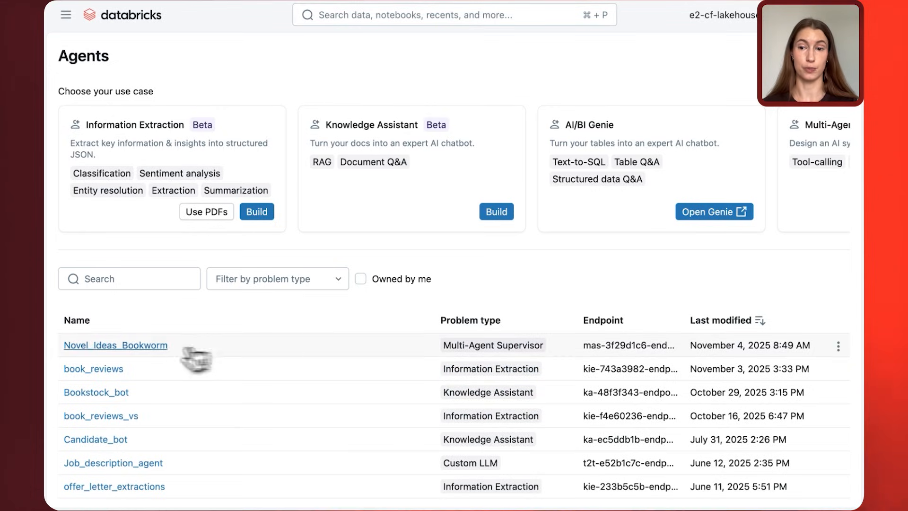
left_click(131, 346)
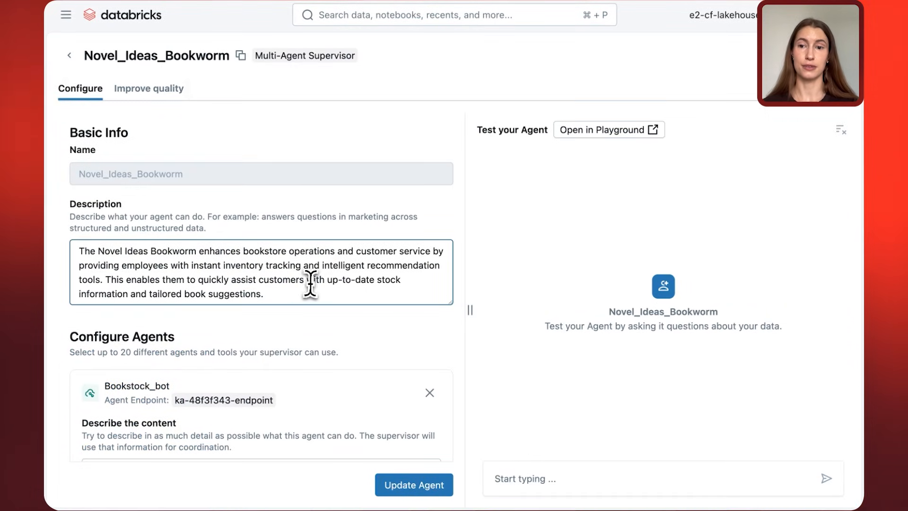
Review the supervisor's description and its configured agents: Bookstock_bot, agent-novel-ideas-inventory and mcp-search-server.
left_click_drag(280, 294, 67, 245)
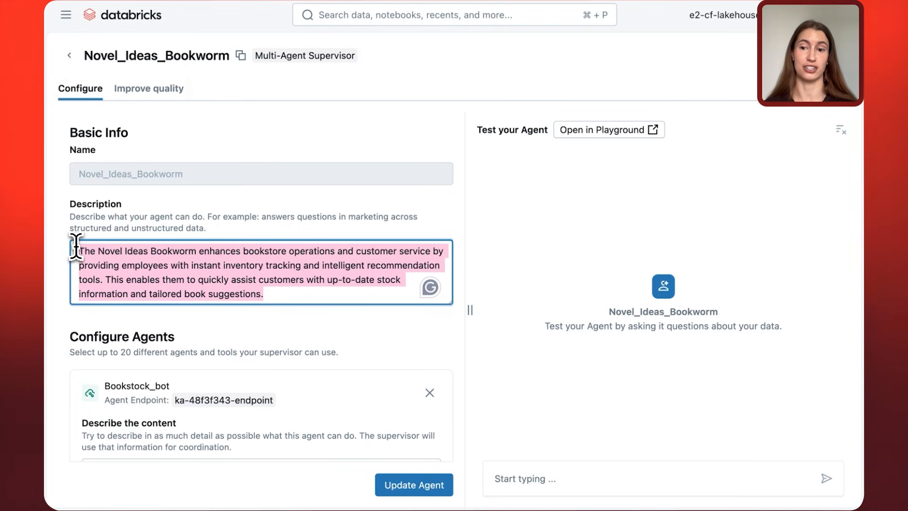
left_click(201, 325)
scroll(201, 325, "down", 3)
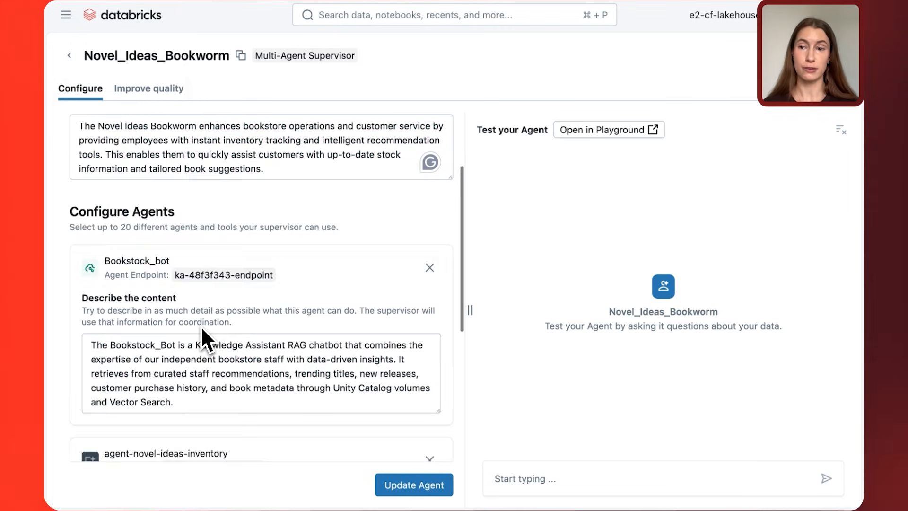
scroll(201, 326, "down", 1)
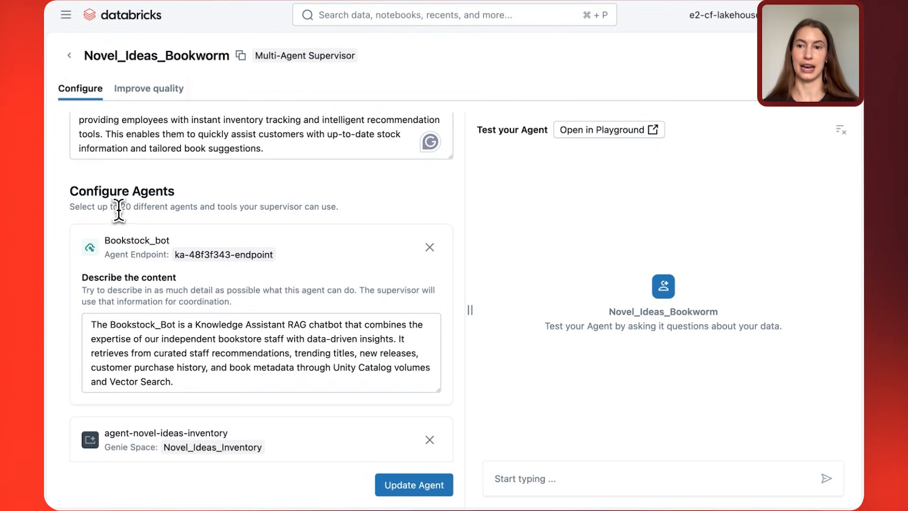
left_click_drag(119, 209, 220, 209)
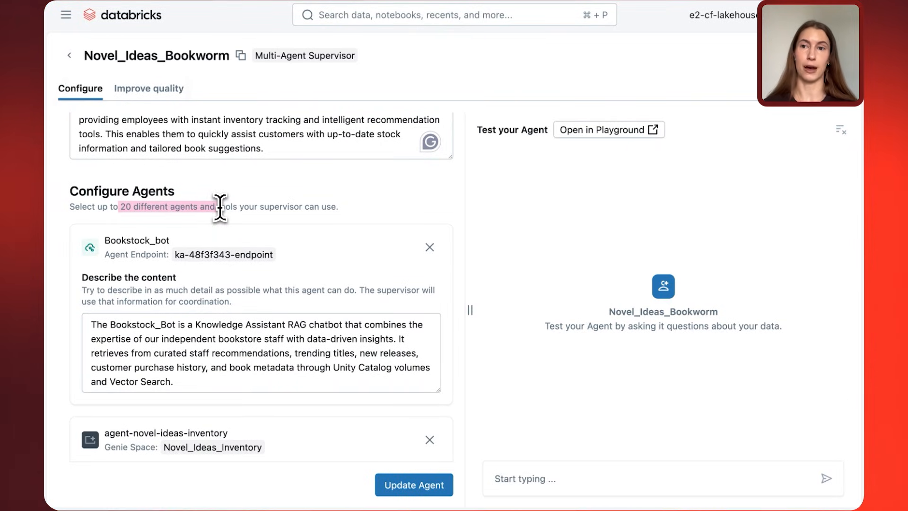
scroll(220, 207, "down", 3)
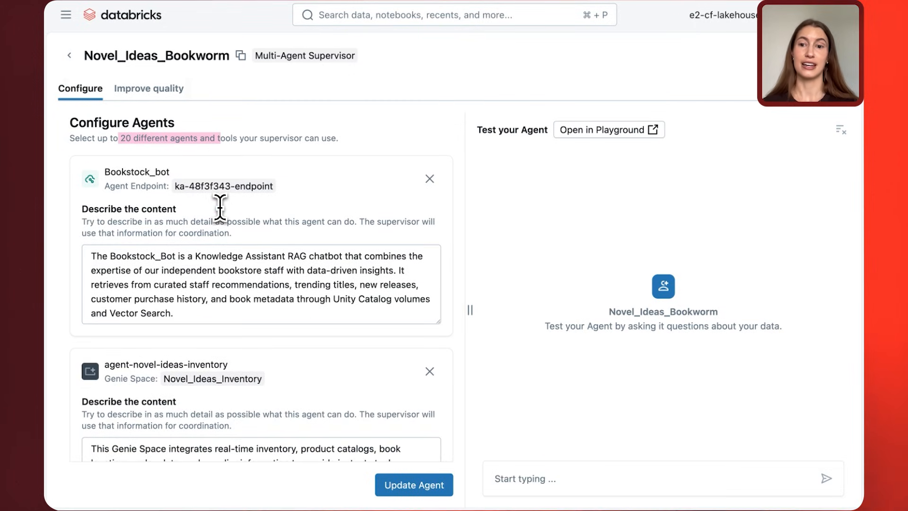
scroll(220, 207, "down", 5)
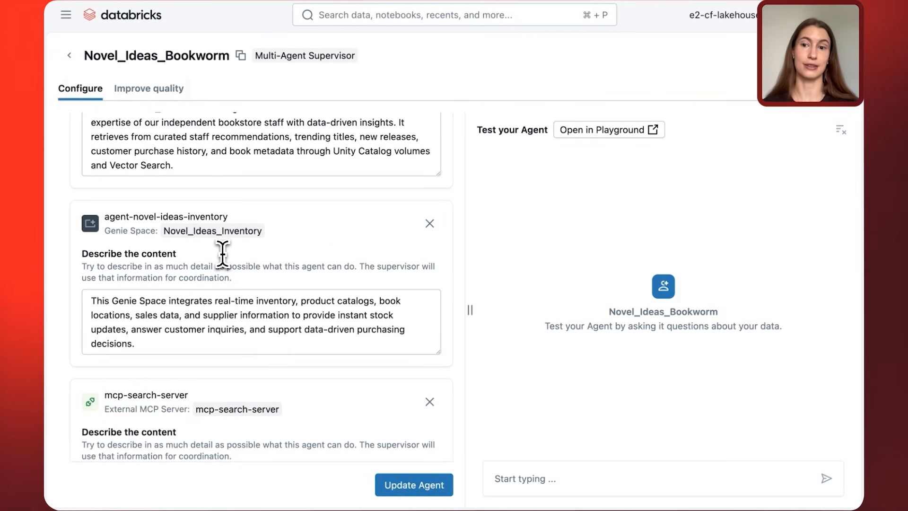
scroll(222, 254, "down", 4)
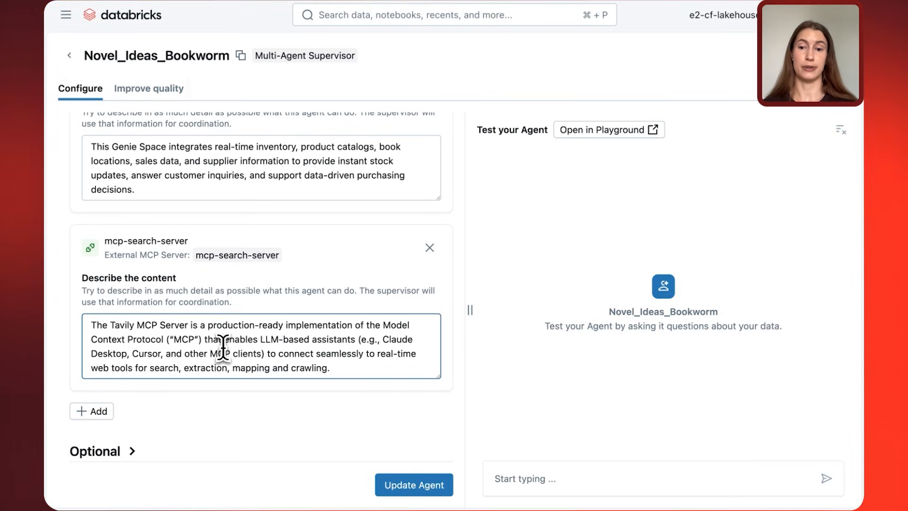
Expand the supervisor's optional settings and review the instructions governing use of the Tavily MCP server.
left_click(129, 453)
scroll(243, 404, "down", 1)
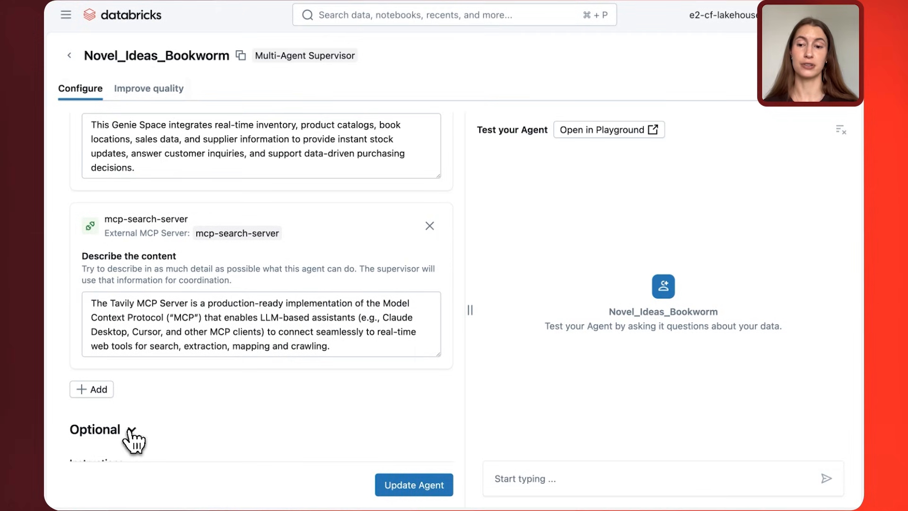
left_click(131, 435)
scroll(130, 440, "down", 1)
left_click_drag(278, 434, 41, 427)
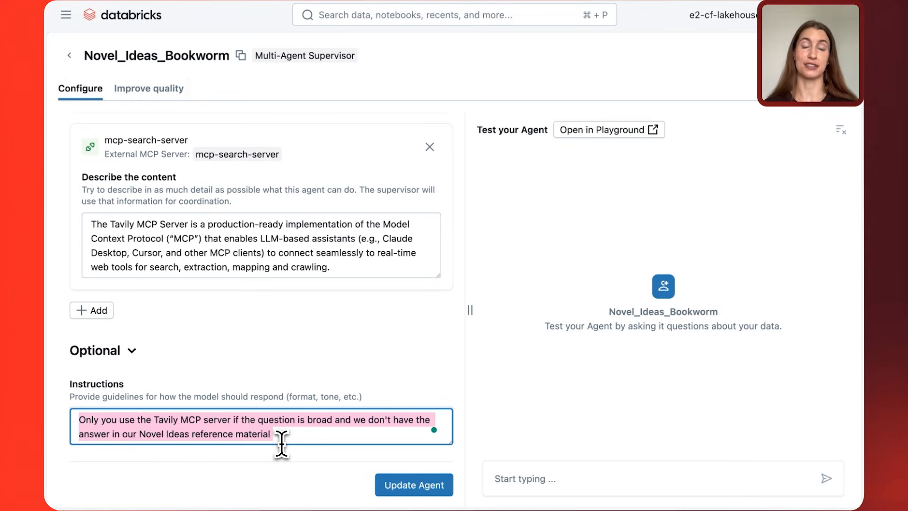
left_click(282, 445)
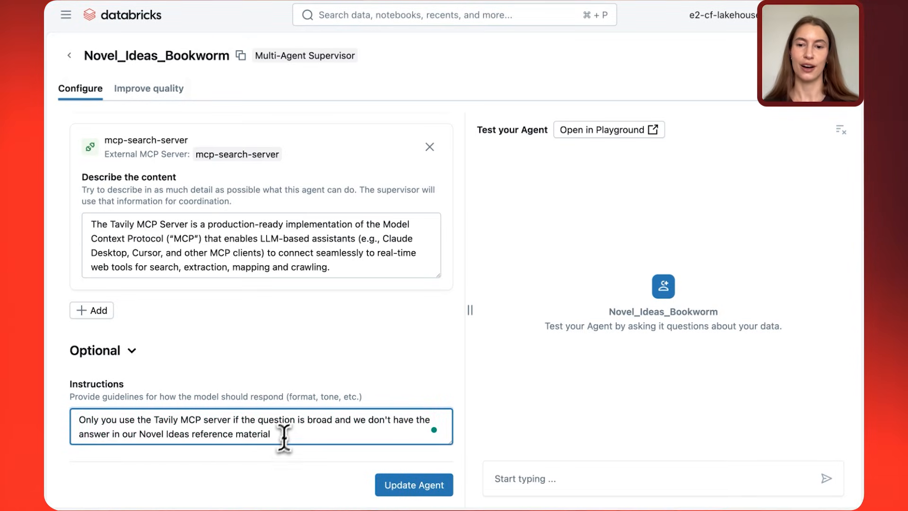
Ask the test agent "A customer just finished Rebecca and loved it. Which in stock titles should I reserve for her next?".
scroll(340, 345, "up", 10)
left_click(532, 477)
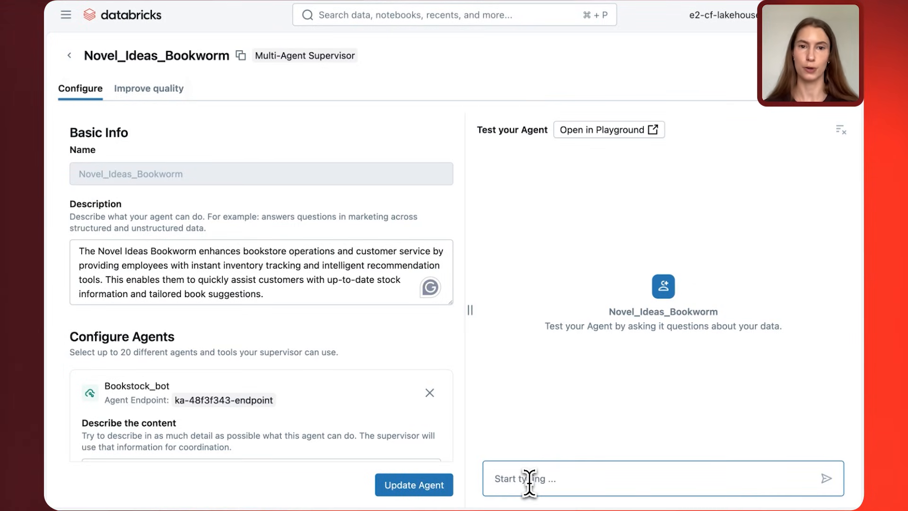
type("A customer just finished Rebecca and loved it. Which in stock titles should I reserve for her next?")
key("BackSpace")
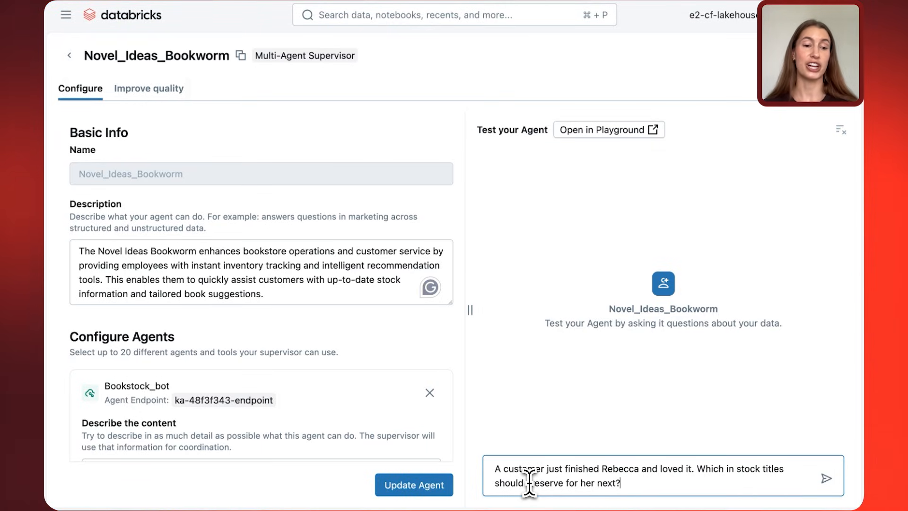
key("Return")
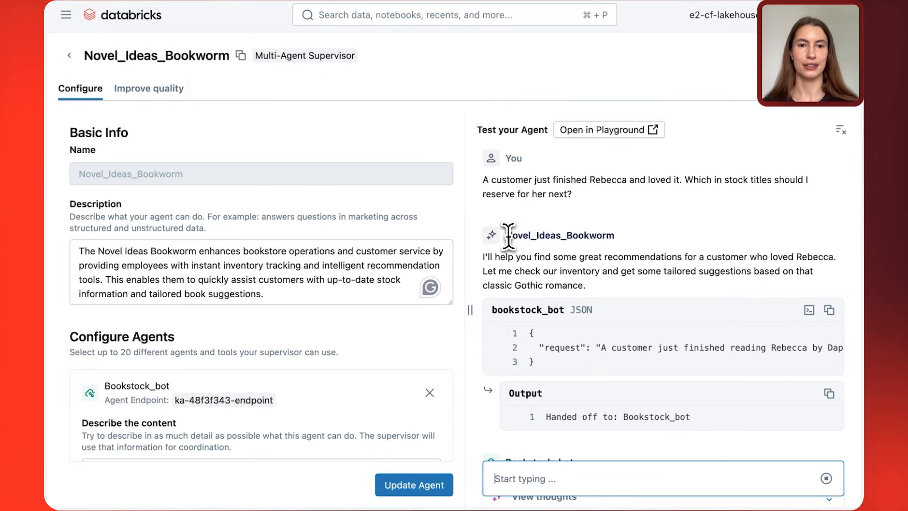
Examine the supervisor's handoff to Bookstock_bot, then expand that agent's thoughts and follow its reasoning through the knowledge source check.
left_click_drag(505, 235, 653, 236)
left_click_drag(491, 309, 581, 312)
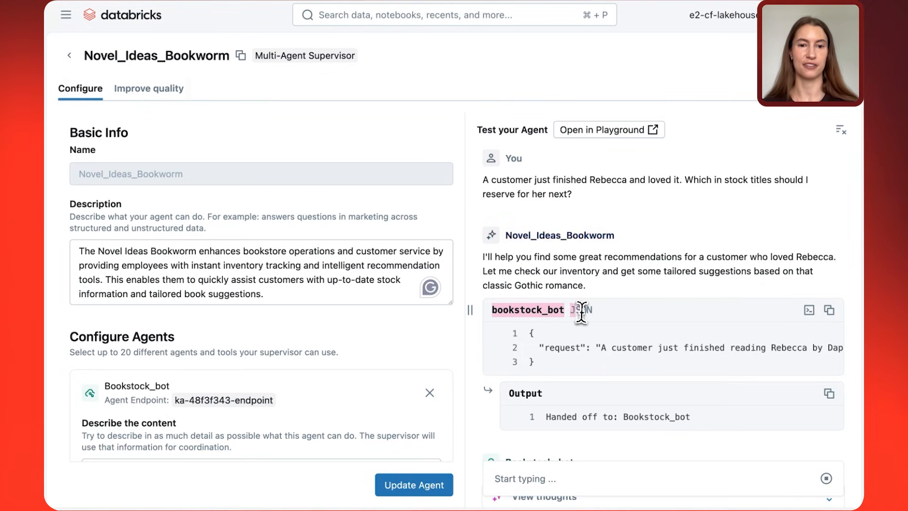
scroll(578, 312, "down", 5)
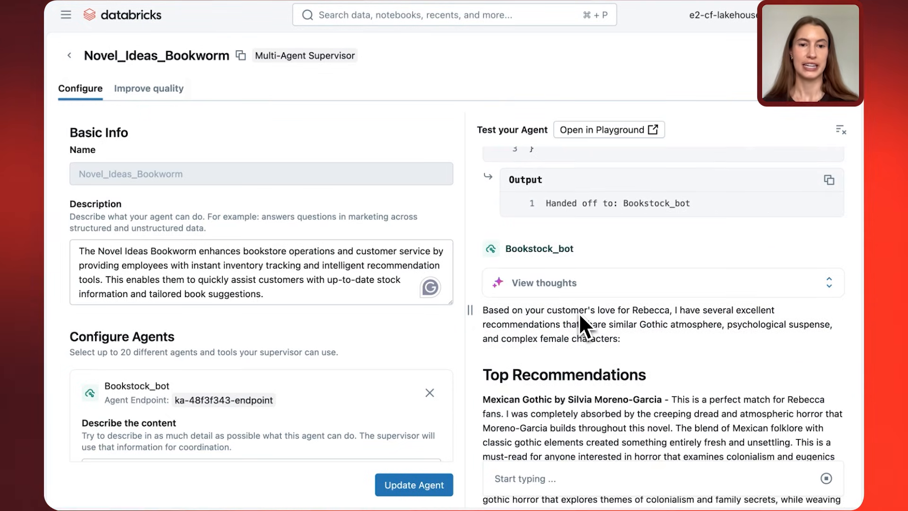
left_click(578, 296)
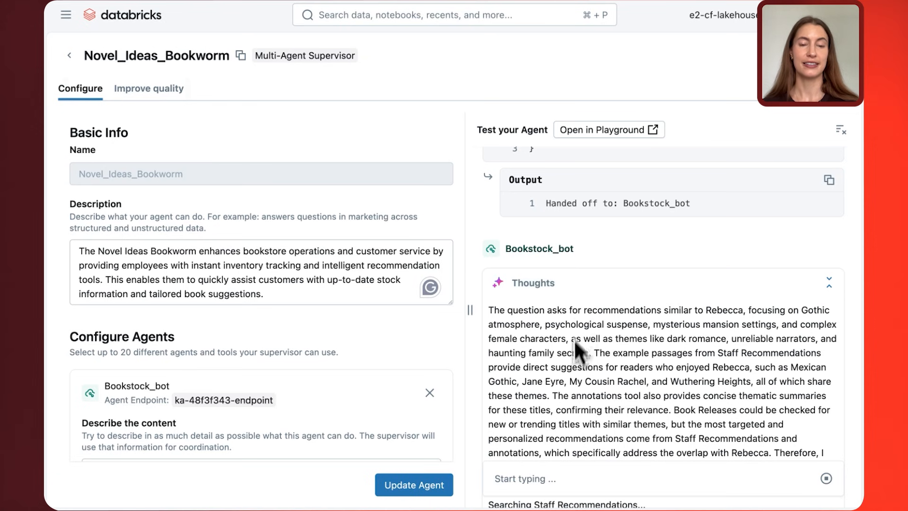
scroll(575, 339, "down", 3)
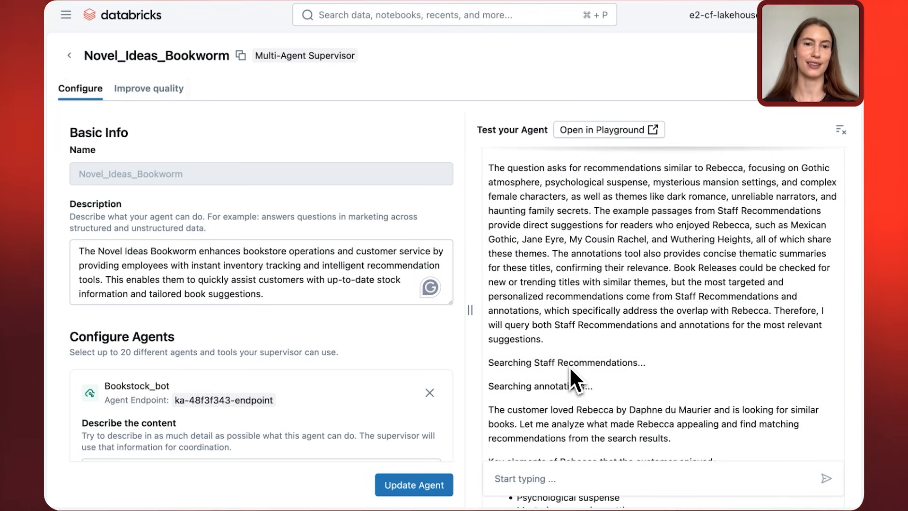
scroll(570, 366, "down", 1)
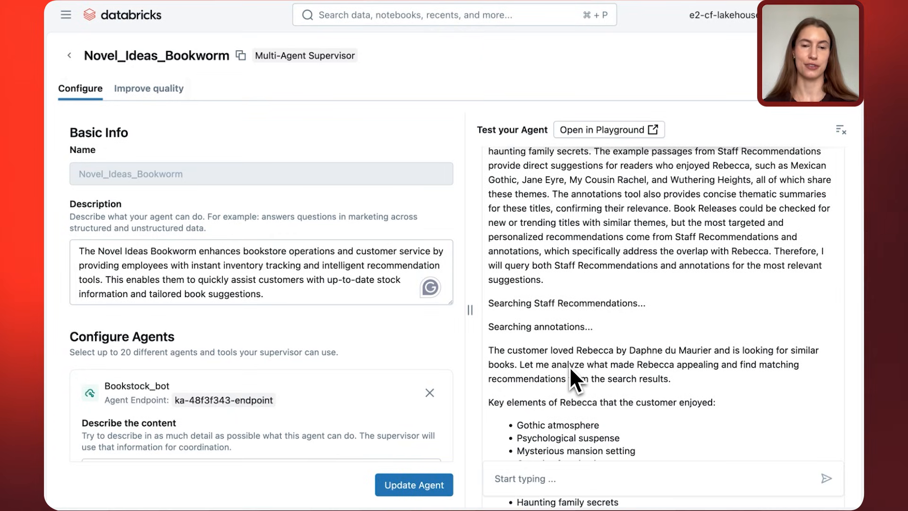
scroll(569, 366, "down", 2)
scroll(570, 371, "down", 4)
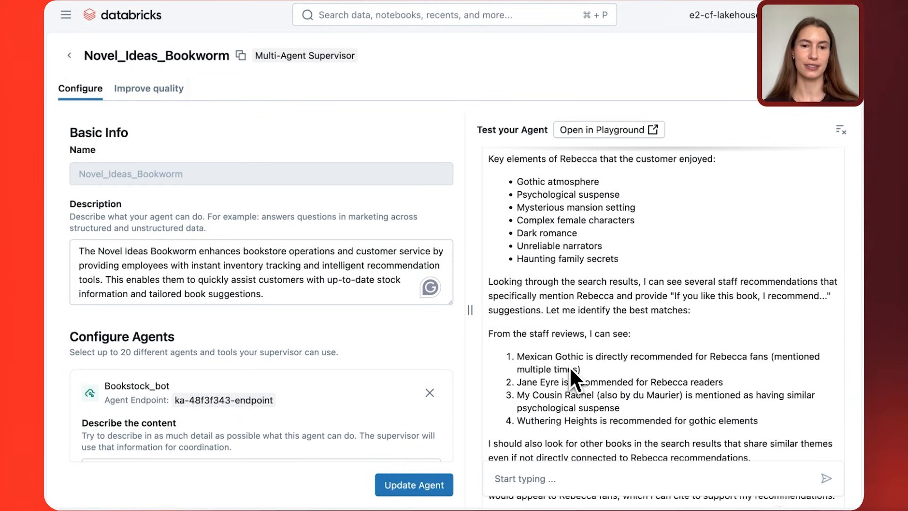
scroll(571, 371, "down", 2)
scroll(570, 372, "down", 2)
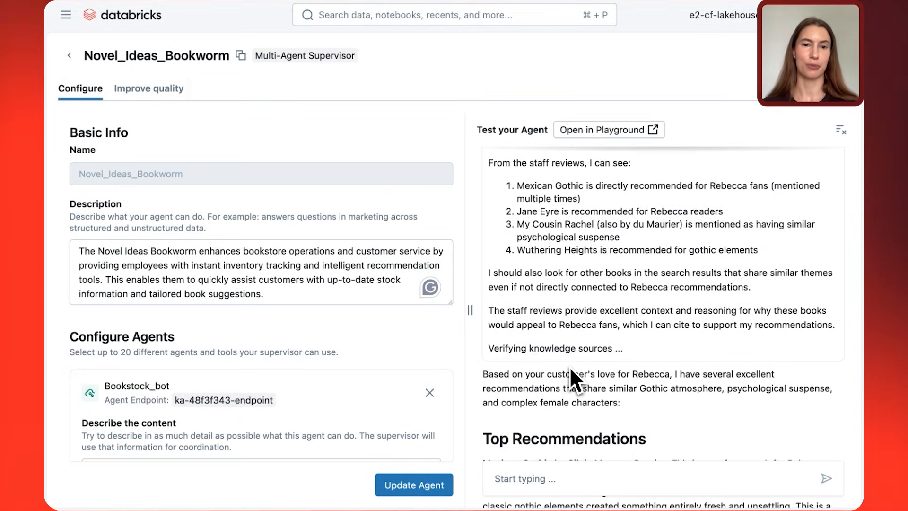
left_click_drag(620, 353, 527, 344)
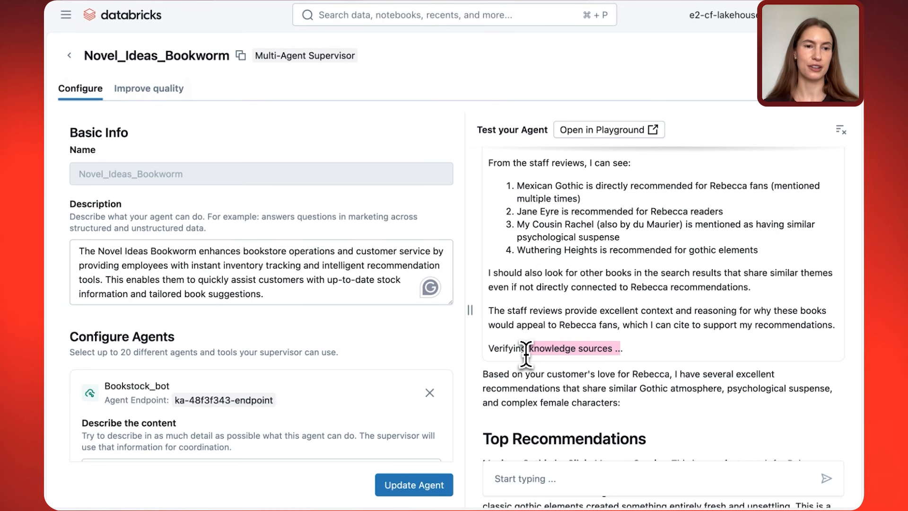
Read the Top Recommendations section of Bookstock_bot's answer.
scroll(527, 350, "down", 2)
scroll(526, 353, "down", 1)
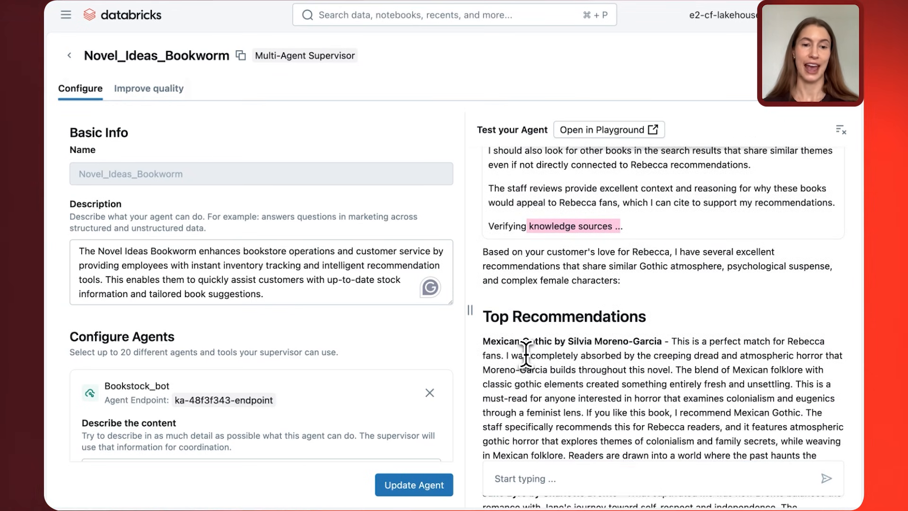
scroll(526, 352, "down", 5)
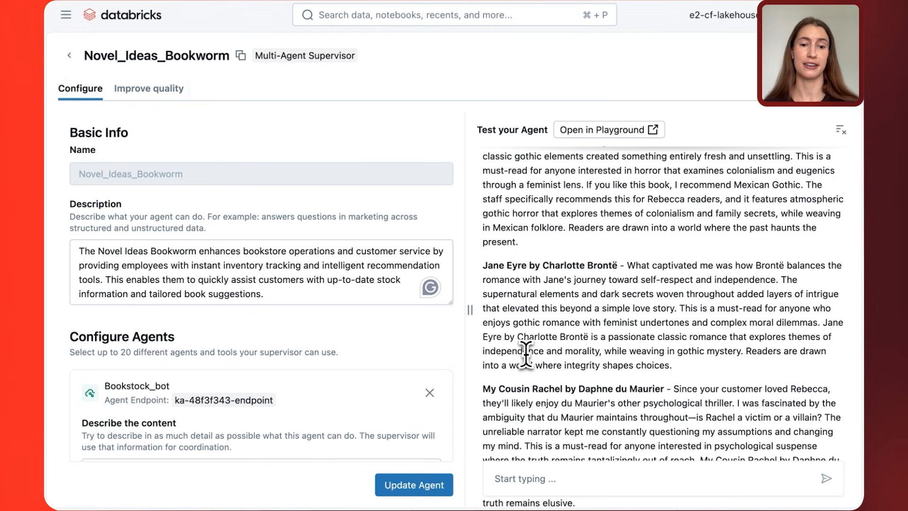
Examine the handoff to agent-novel-ideas-inventory and the current stock table it returns for the recommended titles.
scroll(526, 354, "down", 15)
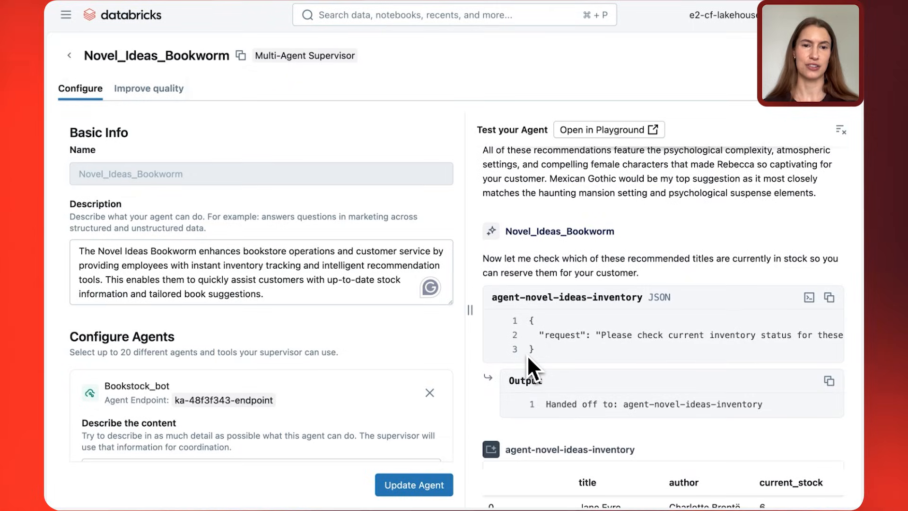
scroll(527, 354, "down", 2)
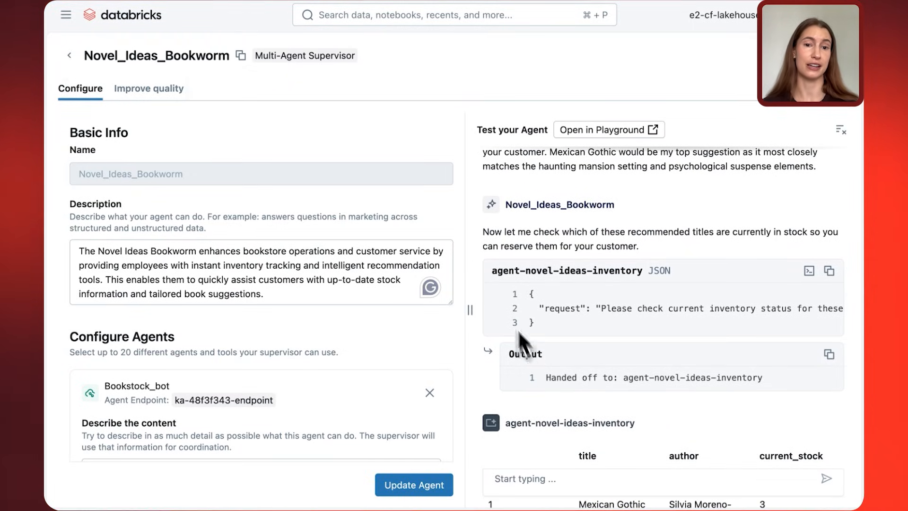
left_click_drag(492, 272, 651, 273)
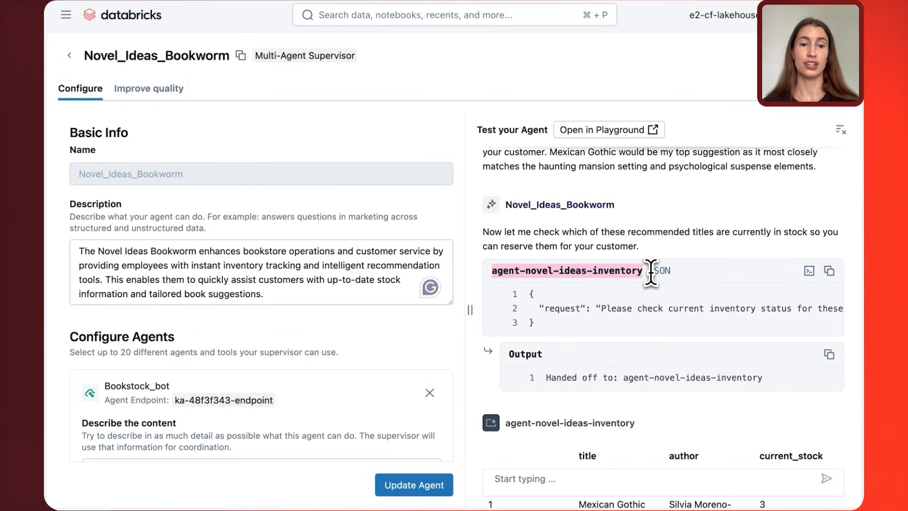
scroll(652, 274, "down", 3)
scroll(652, 275, "down", 2)
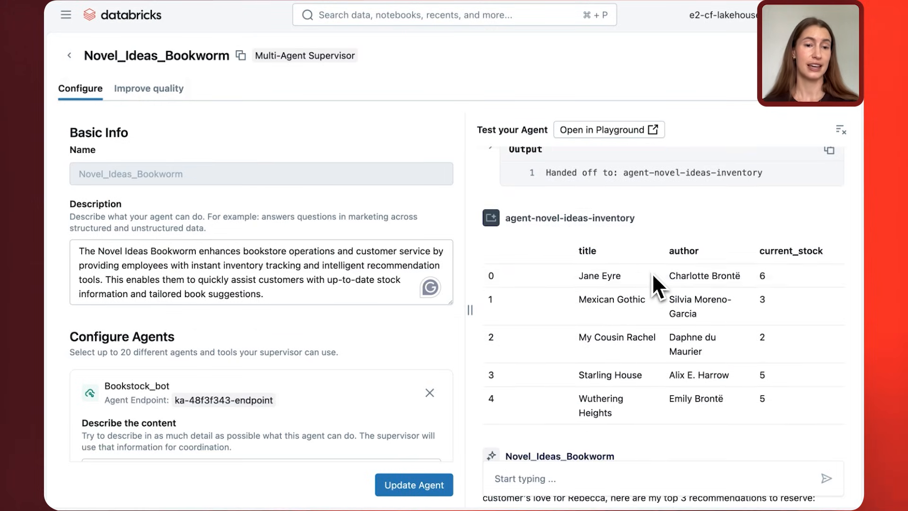
left_click_drag(546, 274, 771, 406)
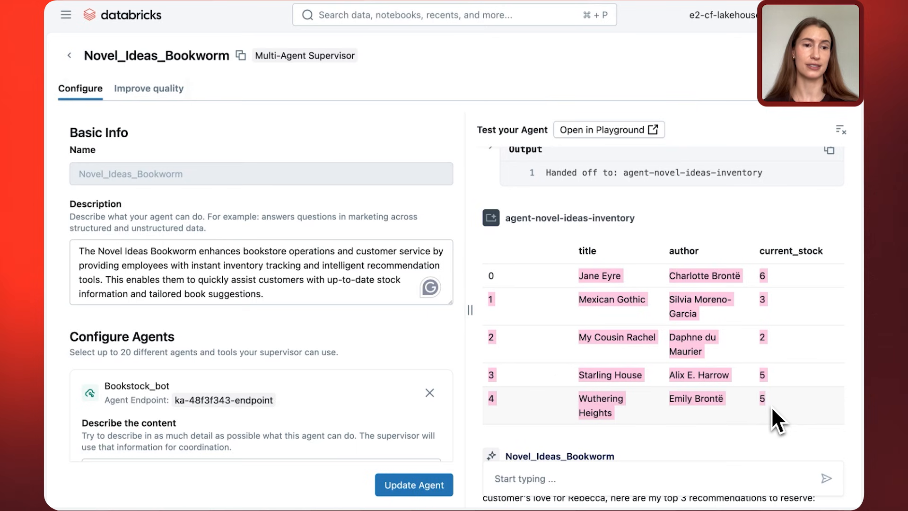
Review the supervisor's final Top 3 In-Stock Recommendations and the alternative options through to the end of the answer.
scroll(771, 407, "down", 2)
scroll(771, 407, "down", 4)
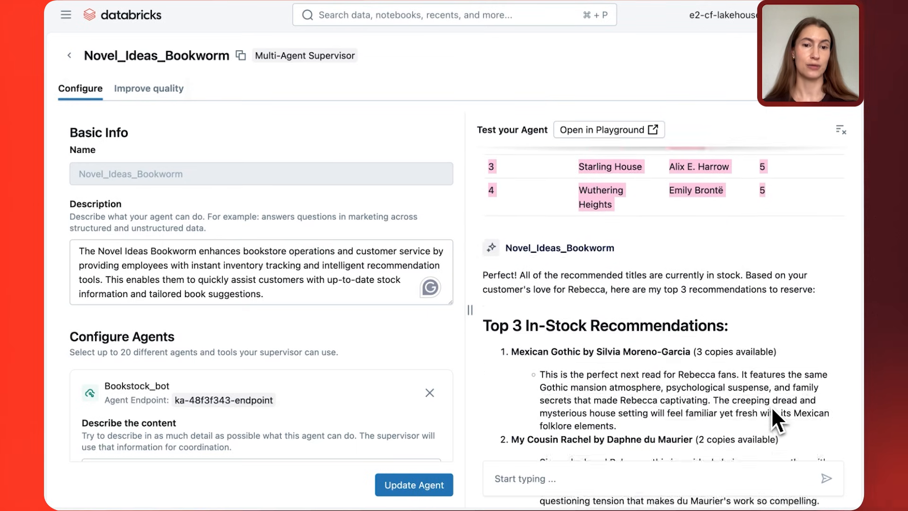
scroll(771, 406, "down", 5)
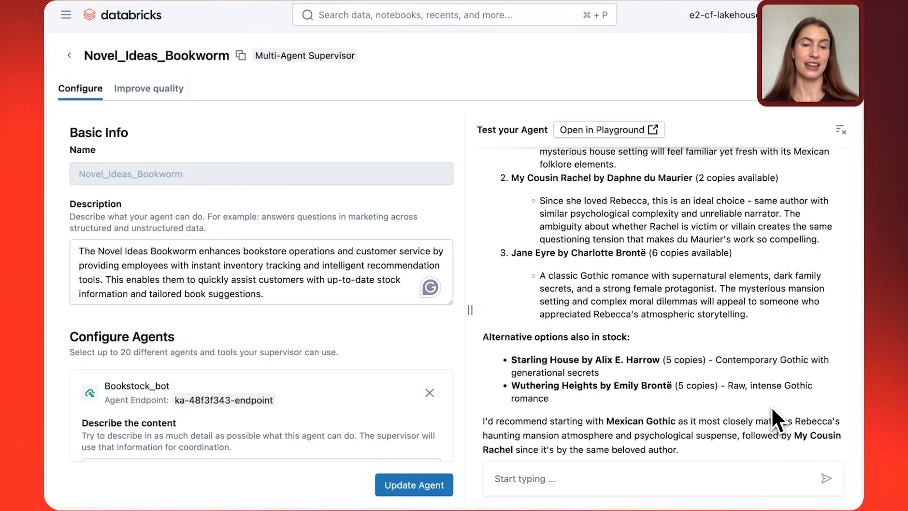
scroll(771, 407, "up", 3)
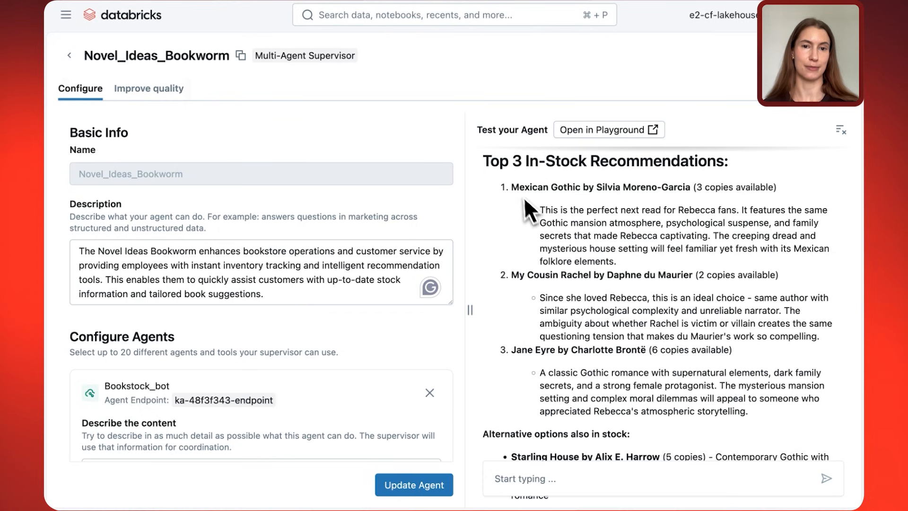
left_click_drag(514, 187, 772, 432)
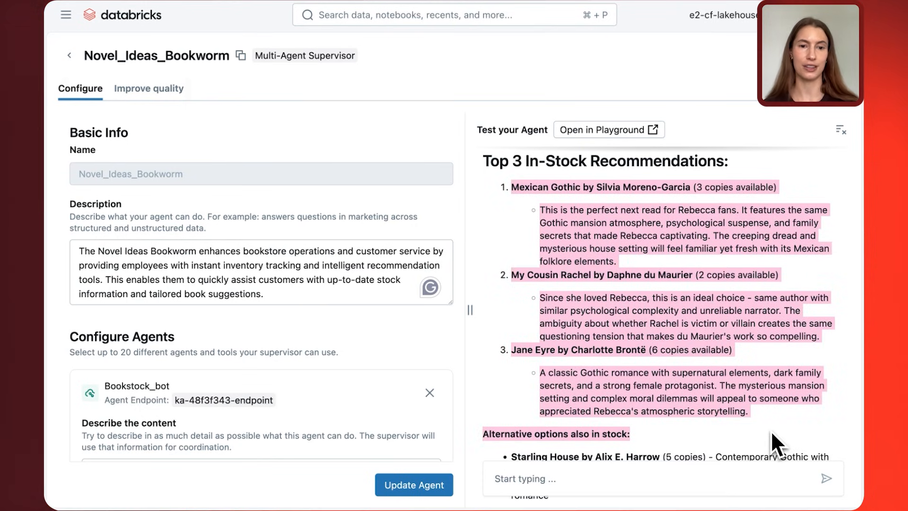
scroll(772, 433, "down", 3)
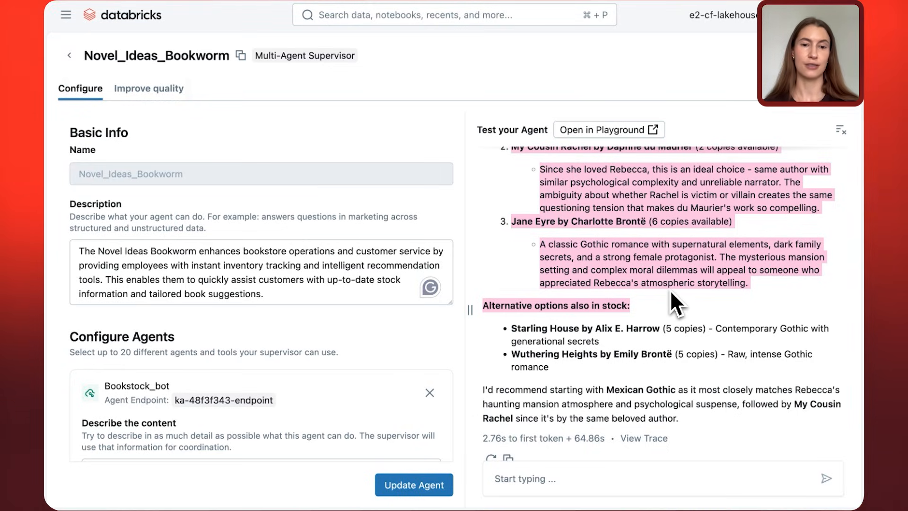
Open the supervisor's quality improvement page and look at the dialog for granting SME permissions to the labeling session.
left_click(177, 100)
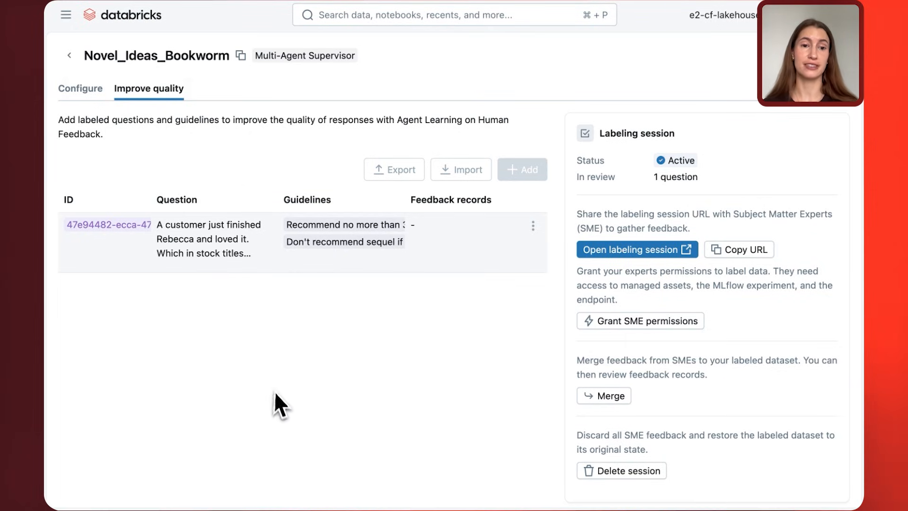
left_click(604, 322)
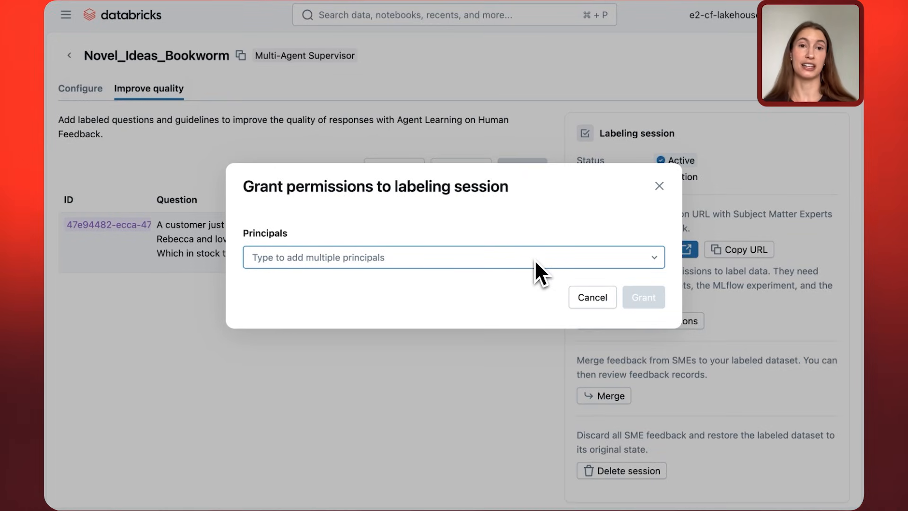
left_click(659, 186)
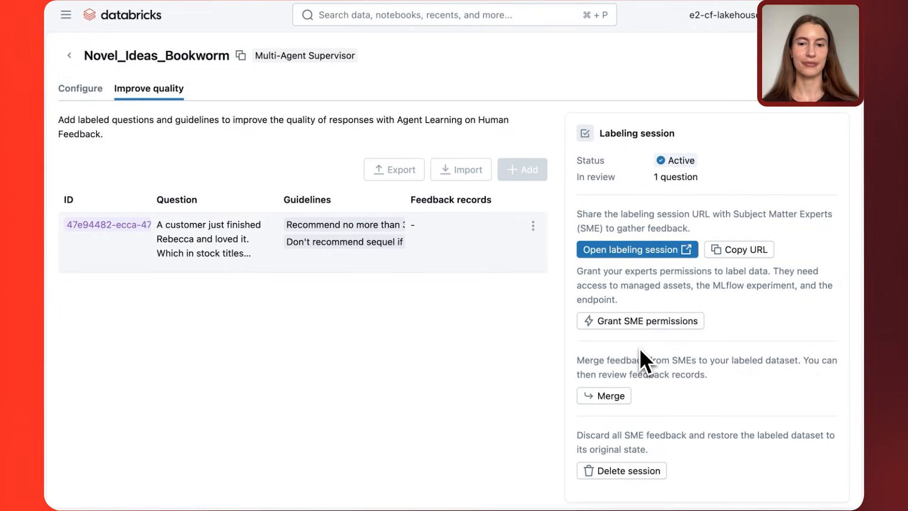
Open the labeling session in the Review App and read through the customer question and the agent's response.
left_click(624, 250)
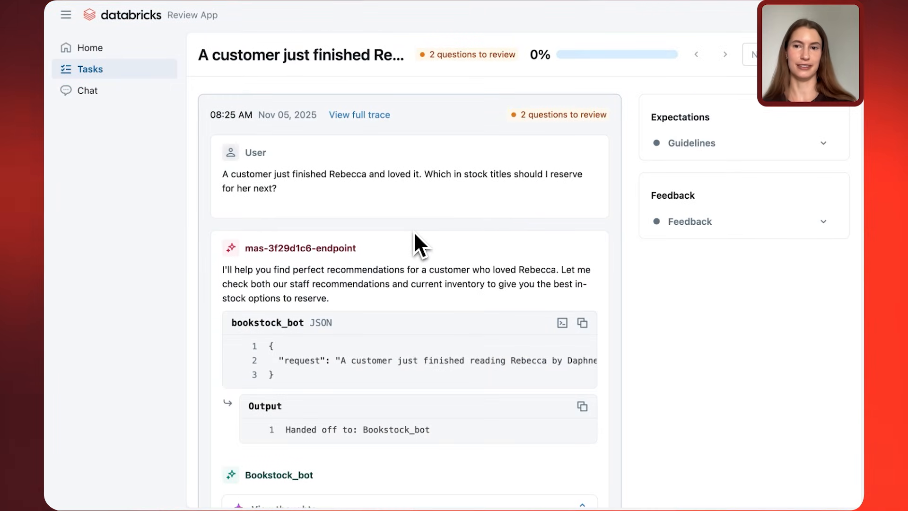
left_click_drag(285, 195, 223, 195)
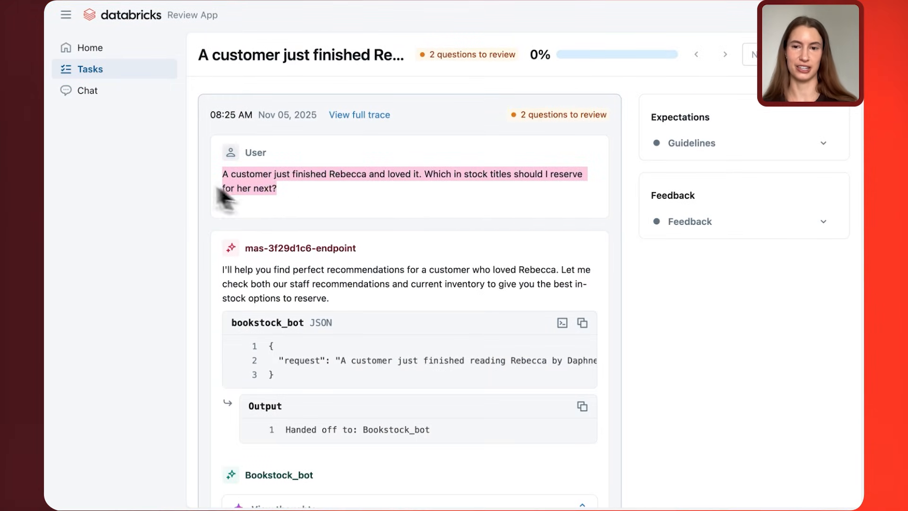
scroll(365, 394, "down", 15)
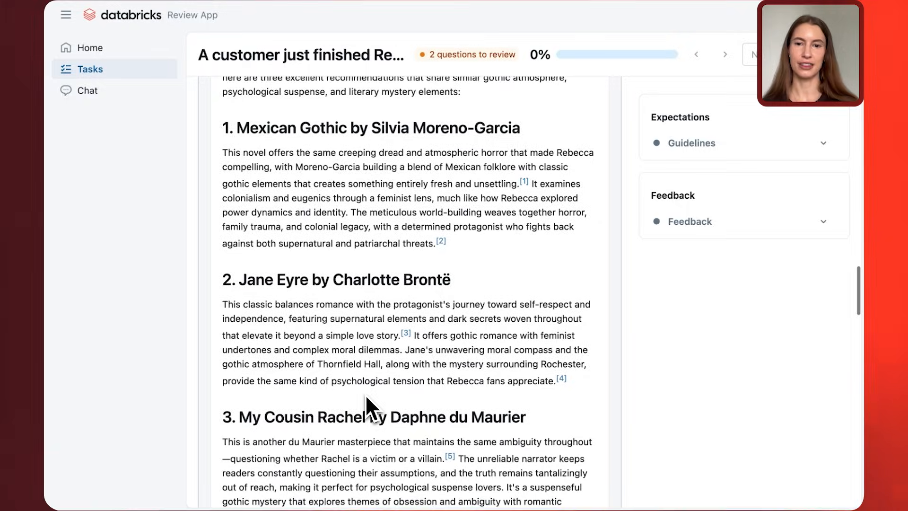
scroll(365, 394, "down", 1)
scroll(365, 394, "up", 15)
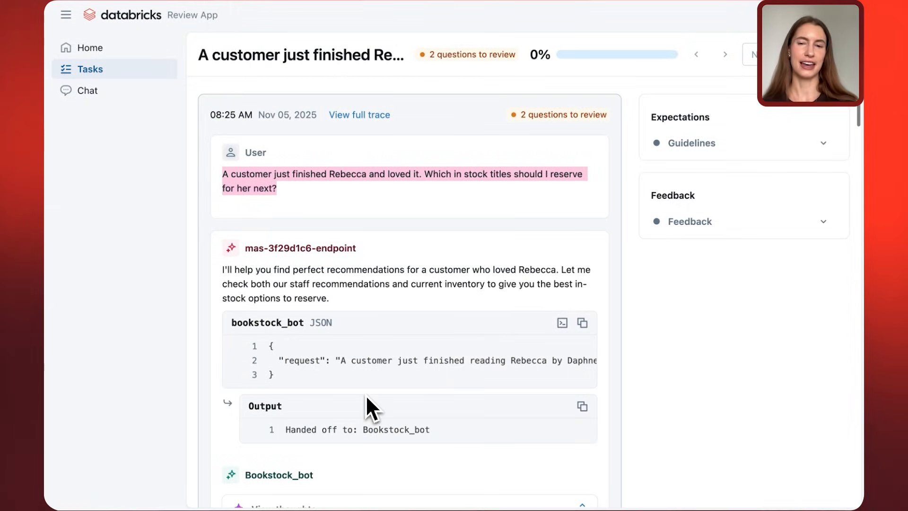
left_click(544, 200)
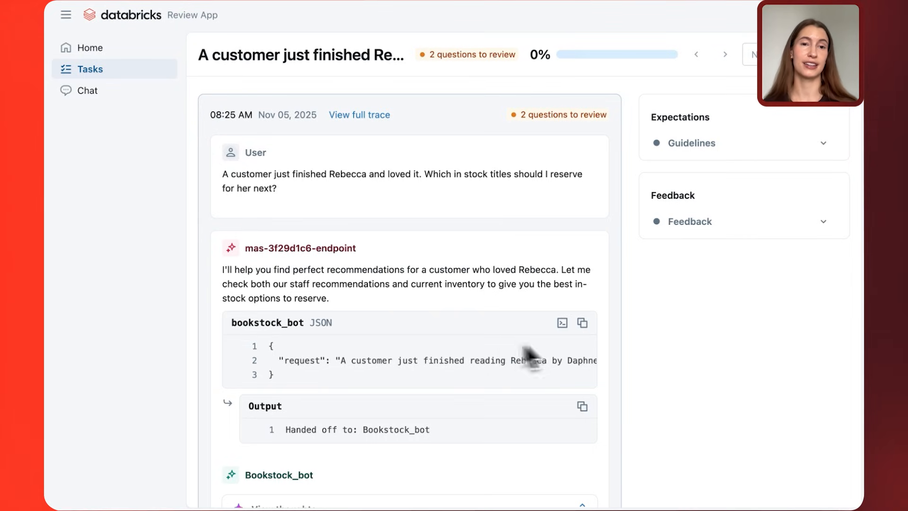
Review the expectation guidelines, add the guideline "Add the aisle location with the books" and save the list.
left_click(737, 161)
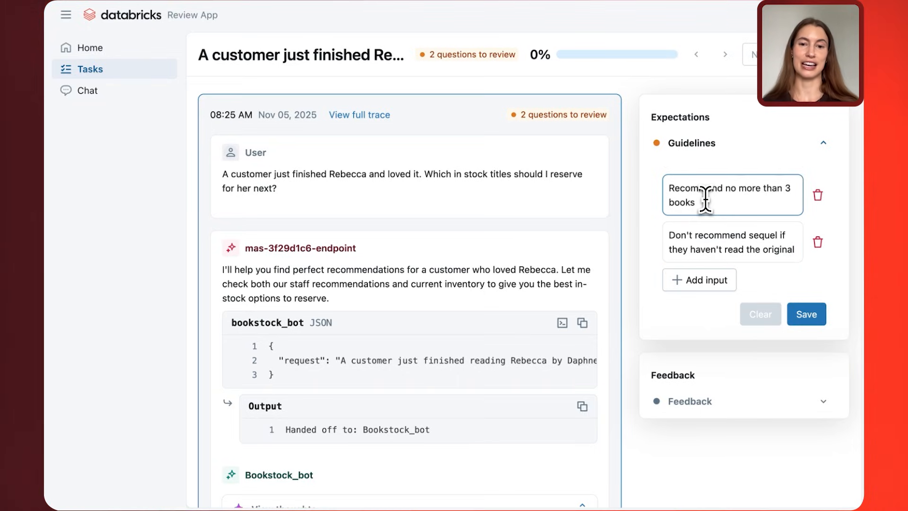
left_click_drag(705, 199, 669, 186)
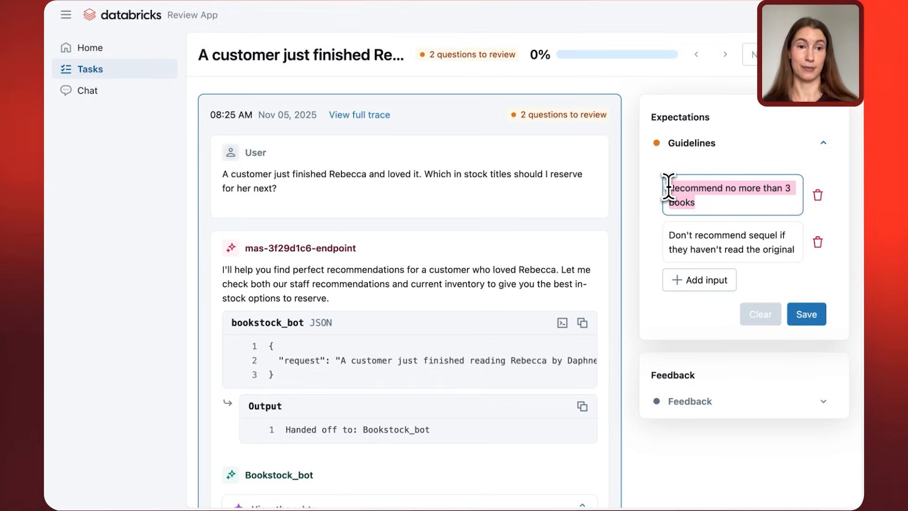
left_click(680, 288)
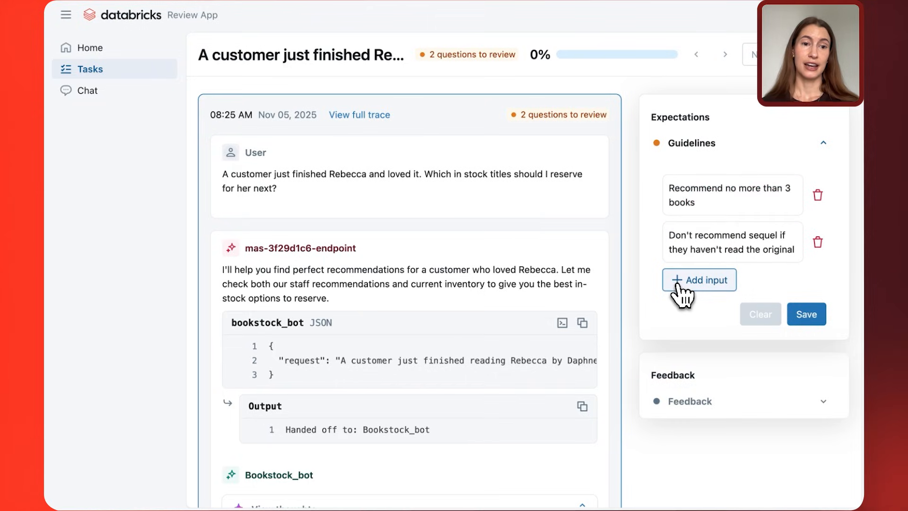
left_click(699, 283)
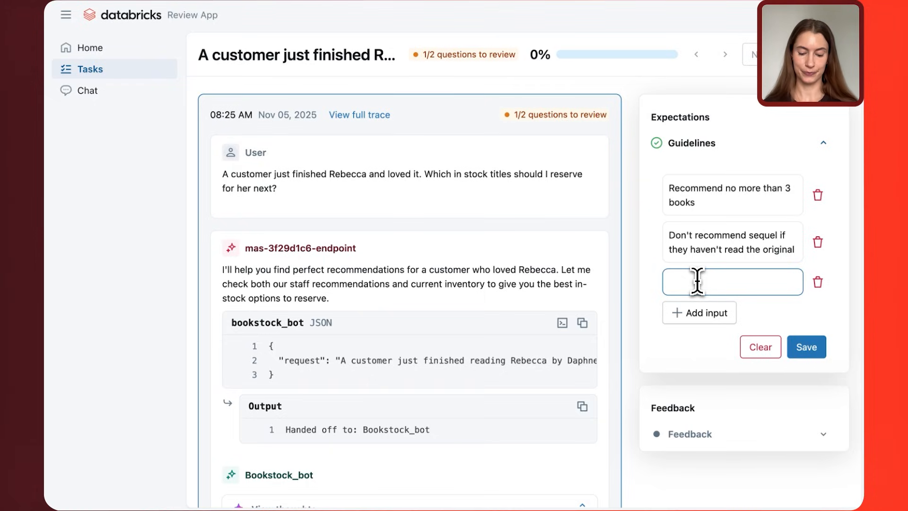
type("Add the i")
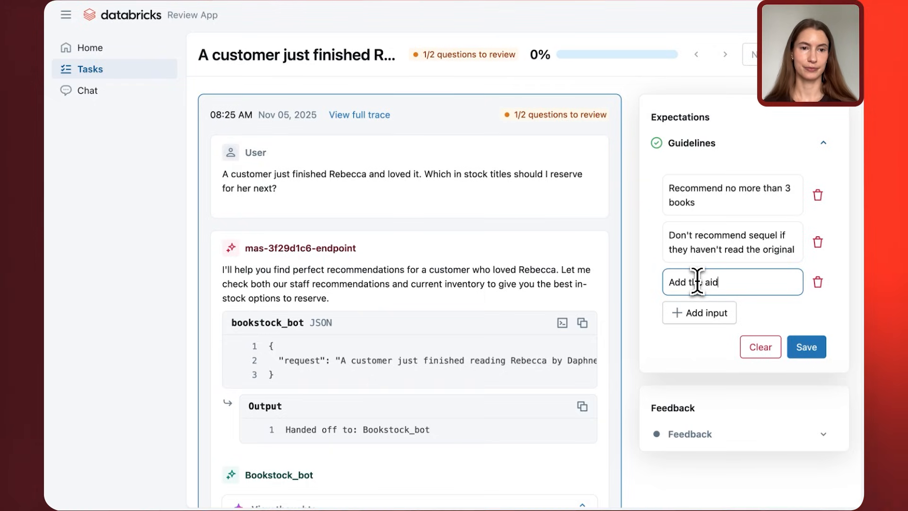
key("BackSpace")
type("sle loca")
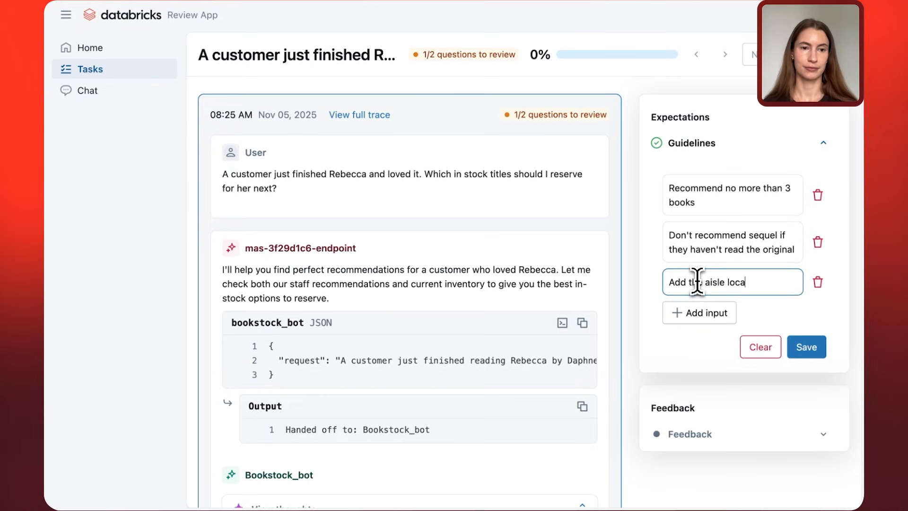
type("tion with ")
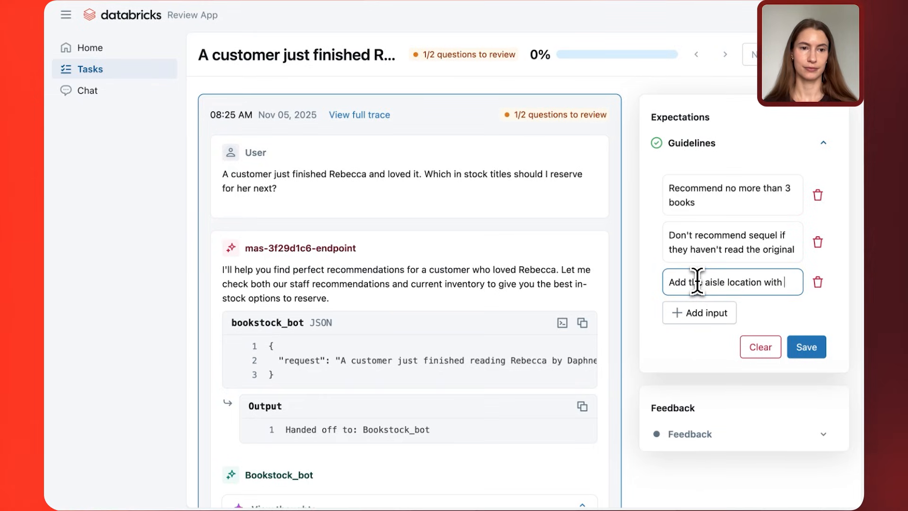
type("the books")
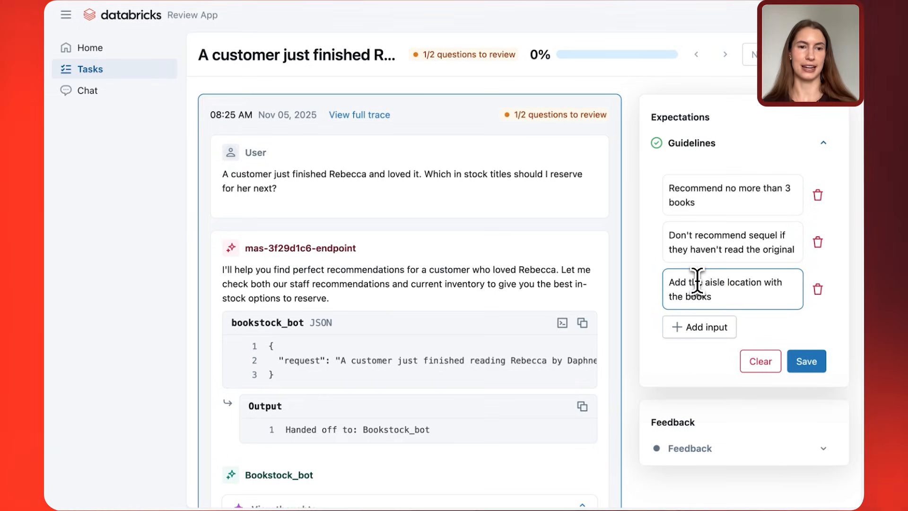
left_click_drag(744, 294, 638, 288)
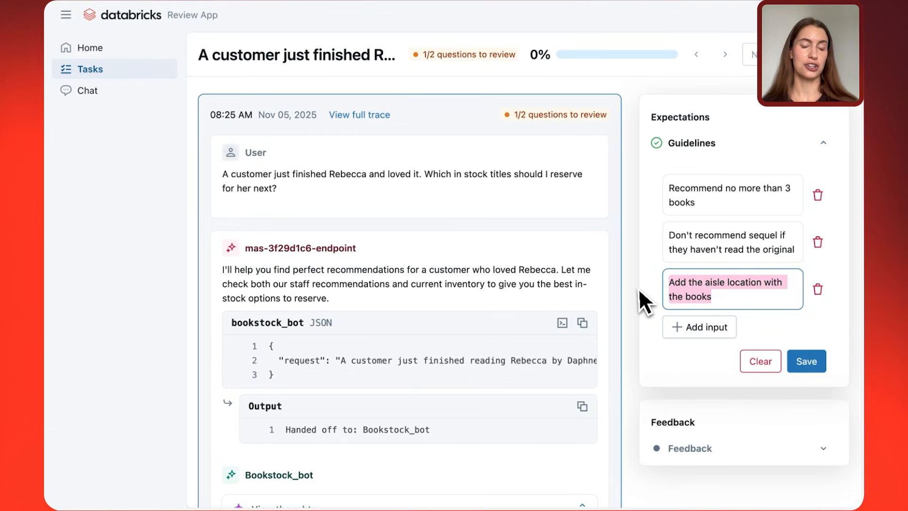
left_click(796, 363)
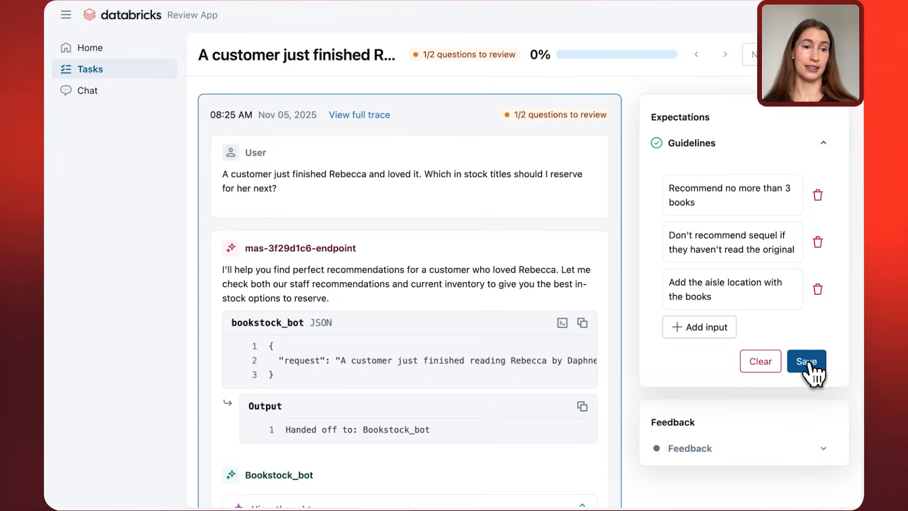
left_click(815, 365)
Check the three recommended titles and save the feedback "These are great recs, I would also recommend Wuthering Heights".
left_click(696, 269)
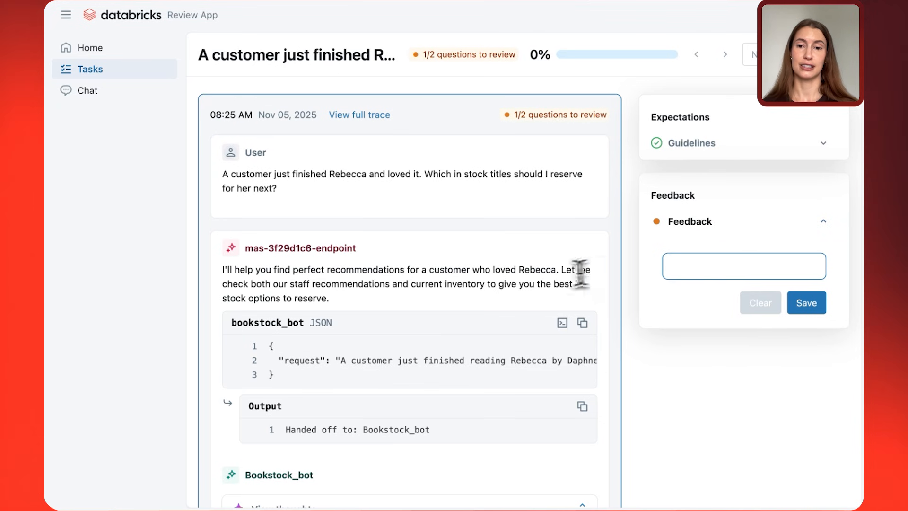
scroll(553, 274, "down", 15)
scroll(553, 275, "down", 3)
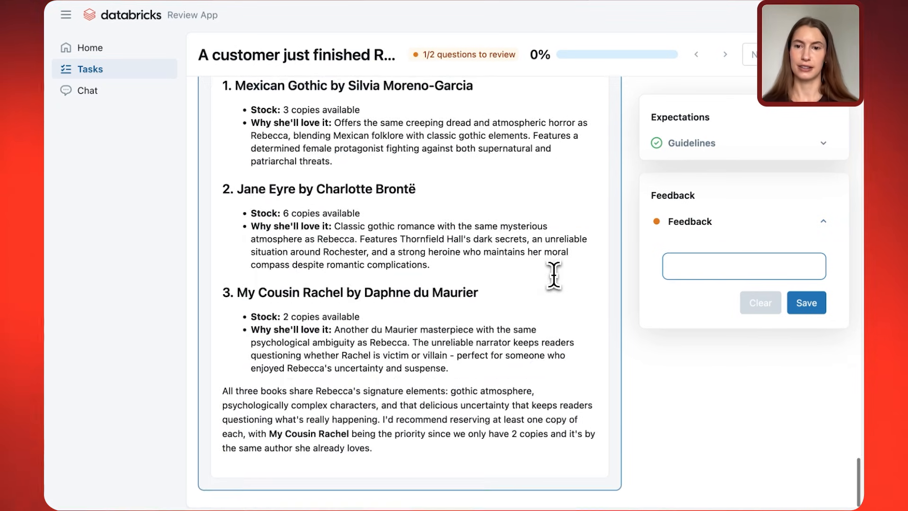
scroll(552, 274, "up", 2)
left_click_drag(233, 172, 352, 171)
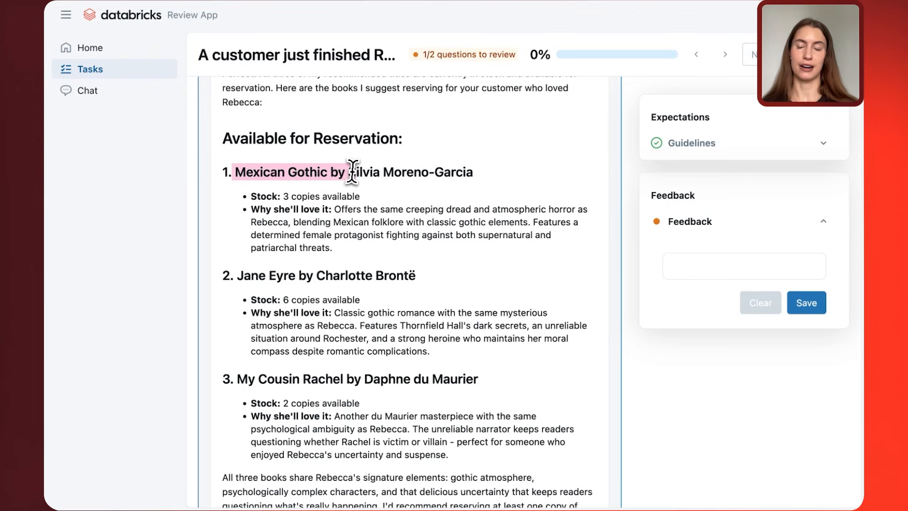
left_click_drag(238, 275, 327, 302)
left_click_drag(235, 380, 386, 381)
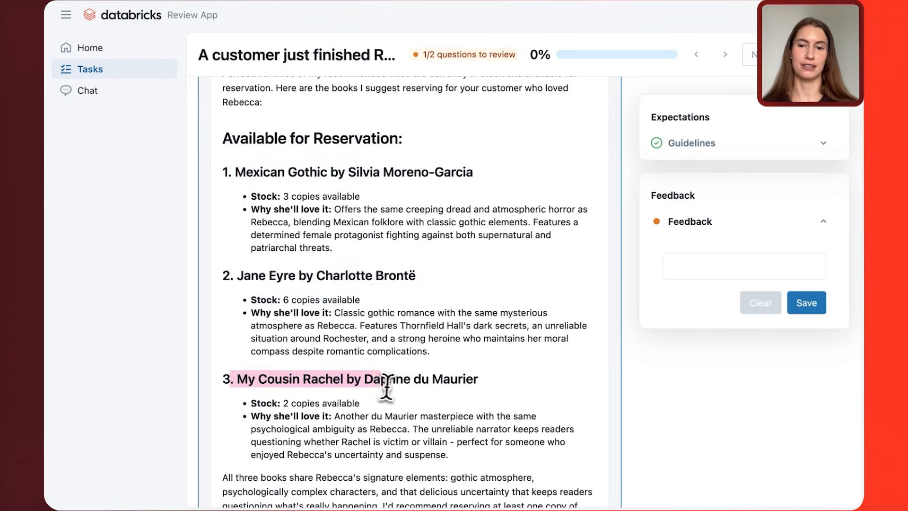
left_click(681, 266)
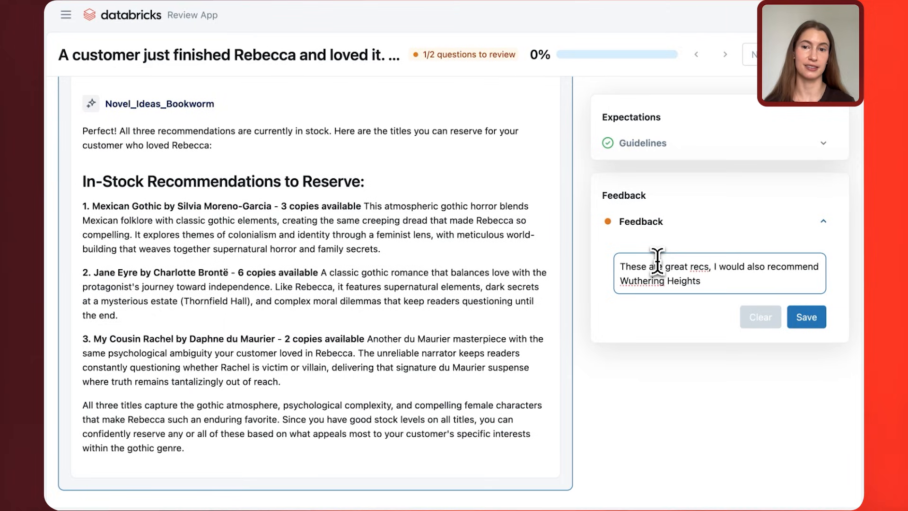
left_click(806, 323)
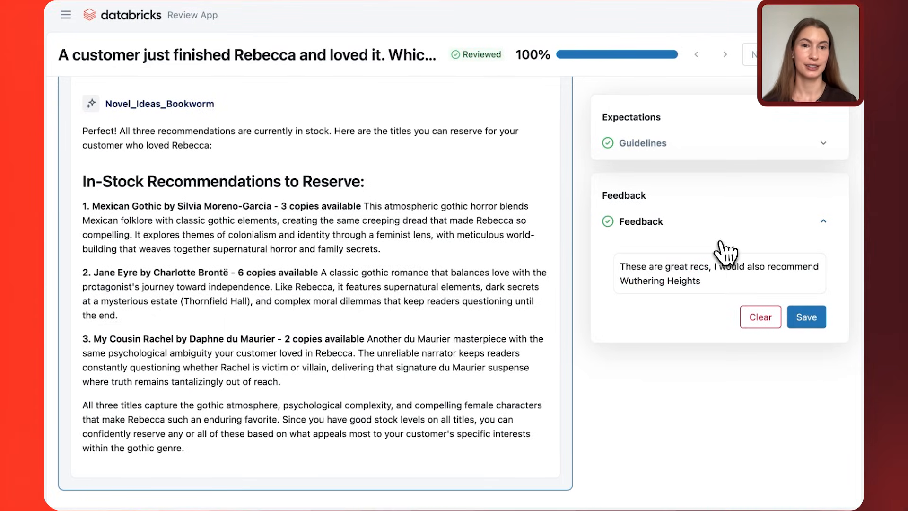
Return to the supervisor's quality improvement page and merge the labeling session's feedback into the labeled dataset.
left_click(128, 7)
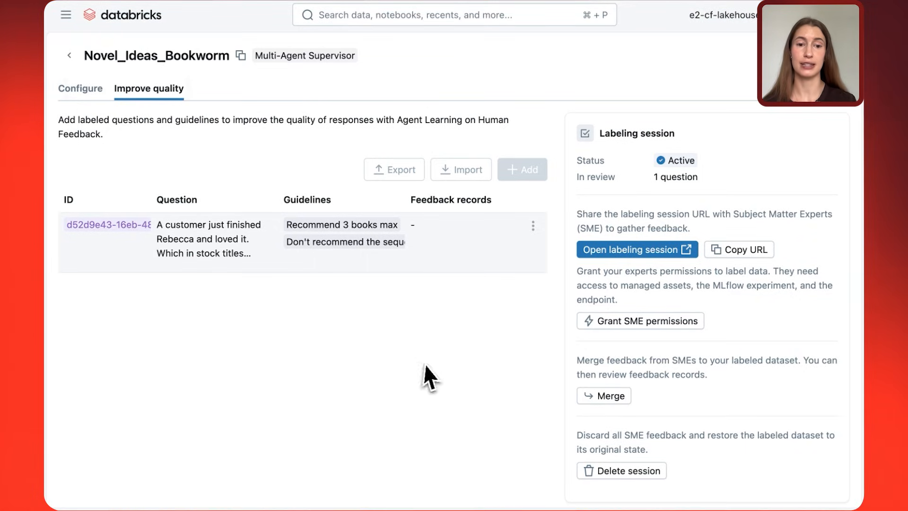
left_click(608, 402)
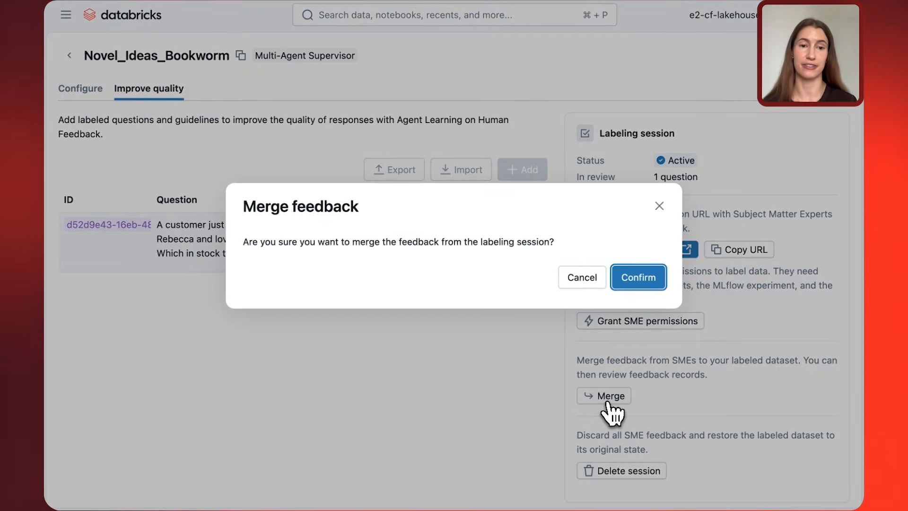
left_click(639, 280)
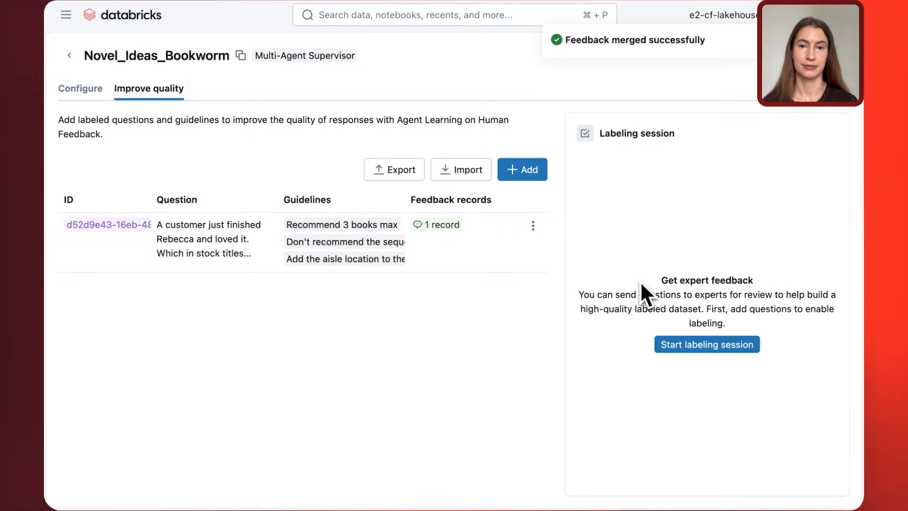
Open the labeled Rebecca question and examine its guidelines and feedback records.
left_click(485, 254)
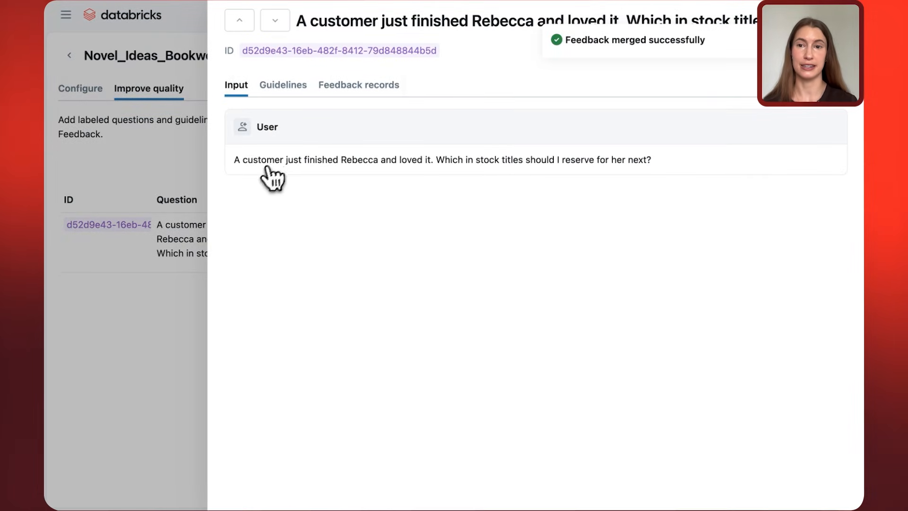
left_click(284, 86)
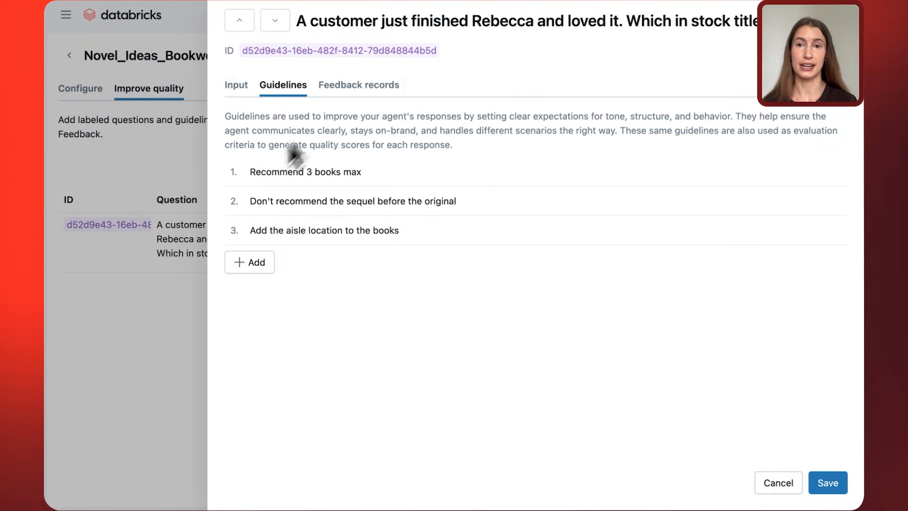
left_click(358, 85)
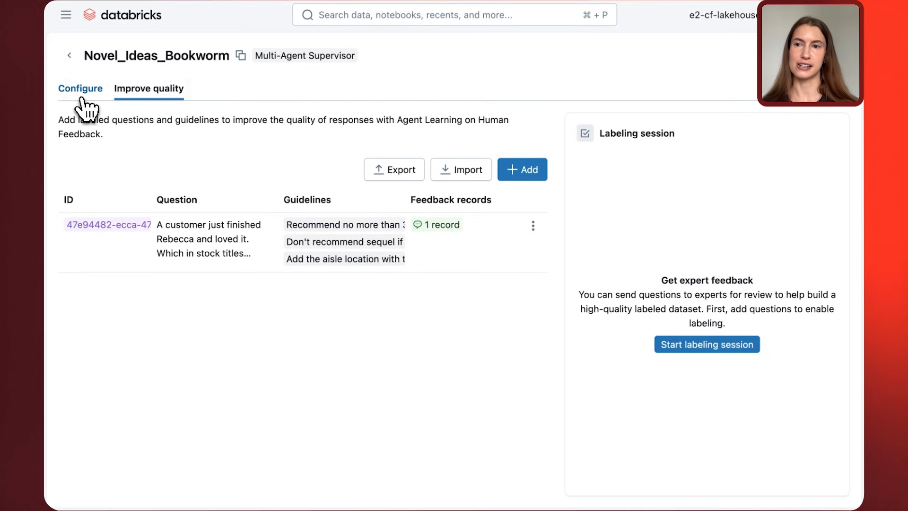
Clear the supervisor's test chat and ask "A customer just finished Wuthering Heights and loved it. Which in stock titles should I reserve for her next?".
left_click(81, 97)
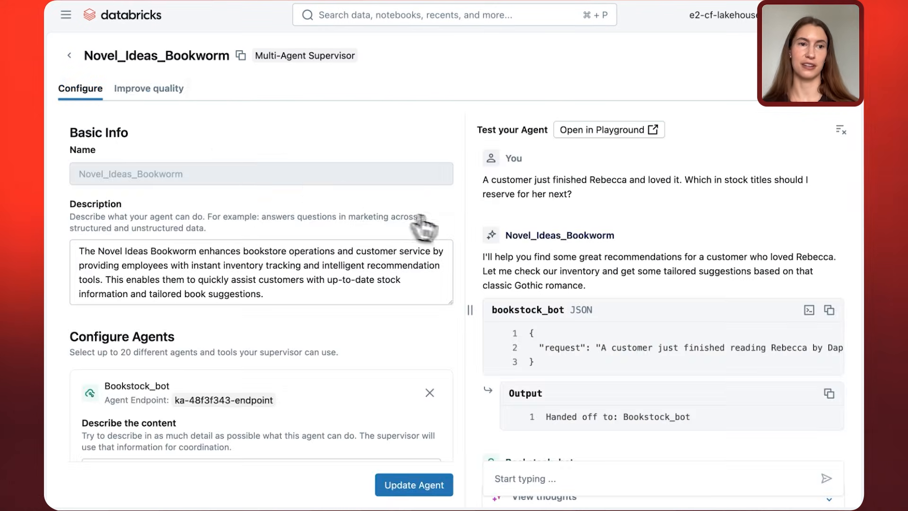
left_click(841, 130)
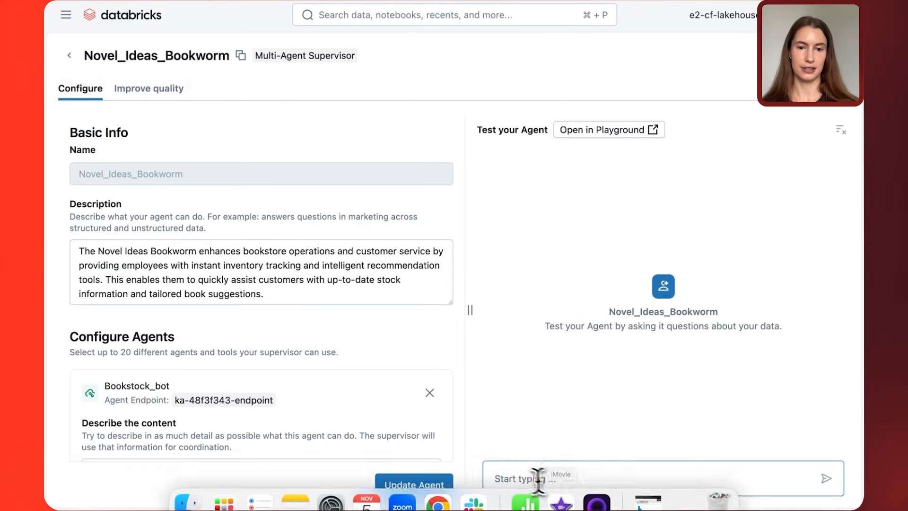
left_click(524, 478)
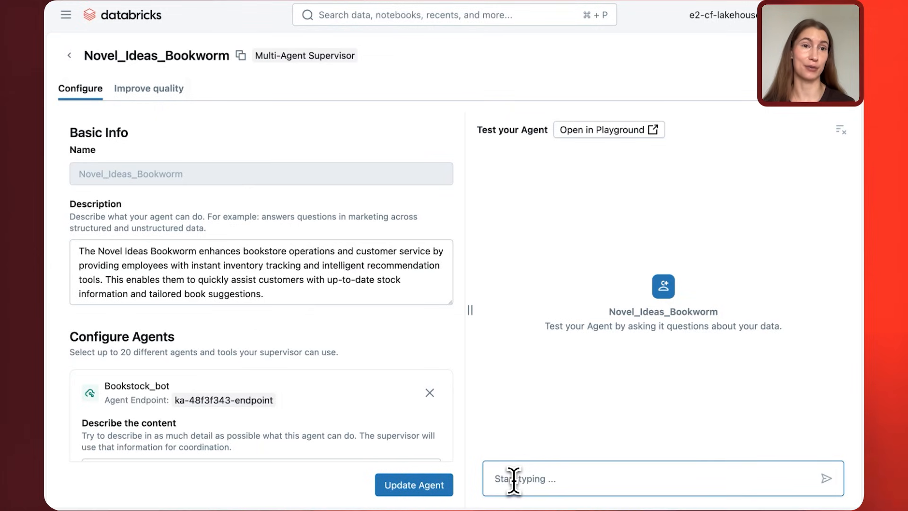
type("A customer just finished Rebecca and loved it. Which in stock titles should I reserve for her next?")
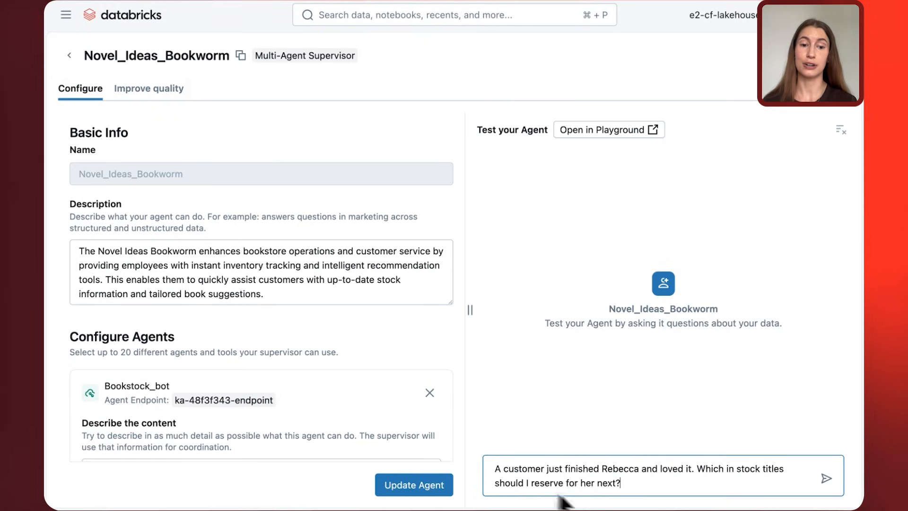
left_click_drag(640, 470, 604, 469)
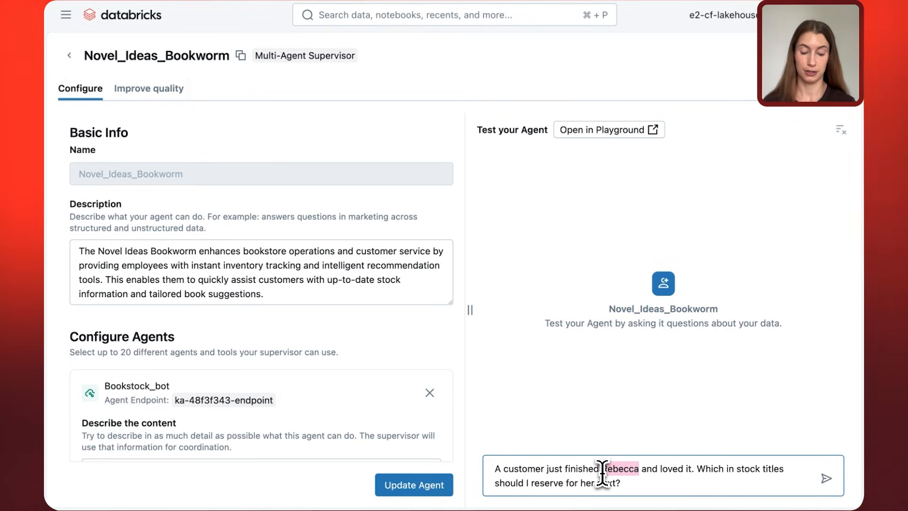
type("Wuther")
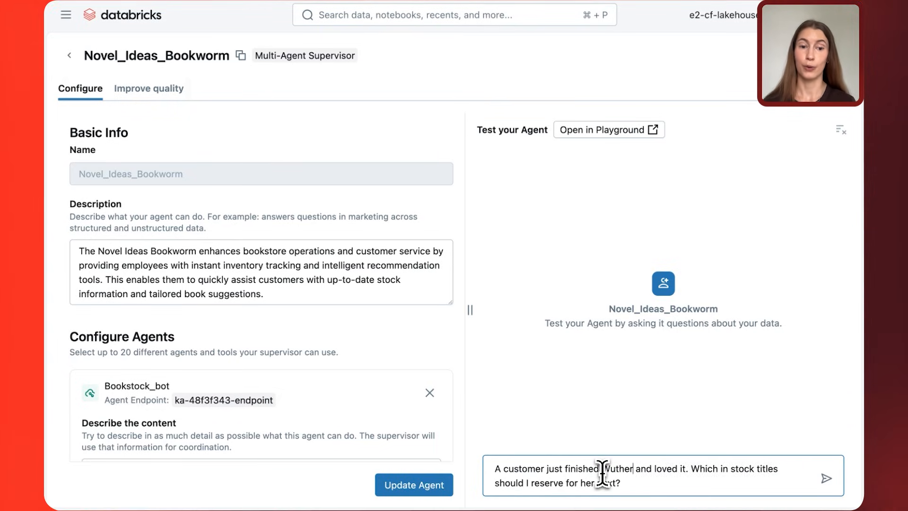
type("ing Heights")
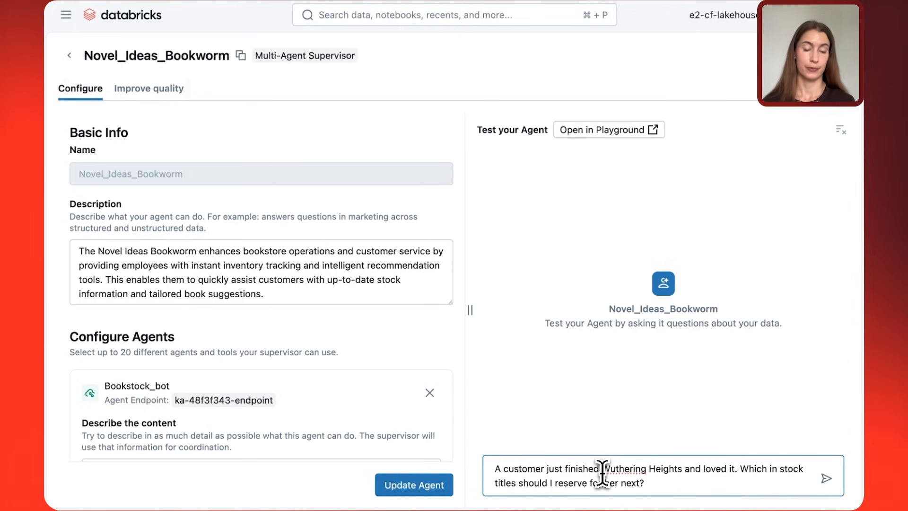
key("Return")
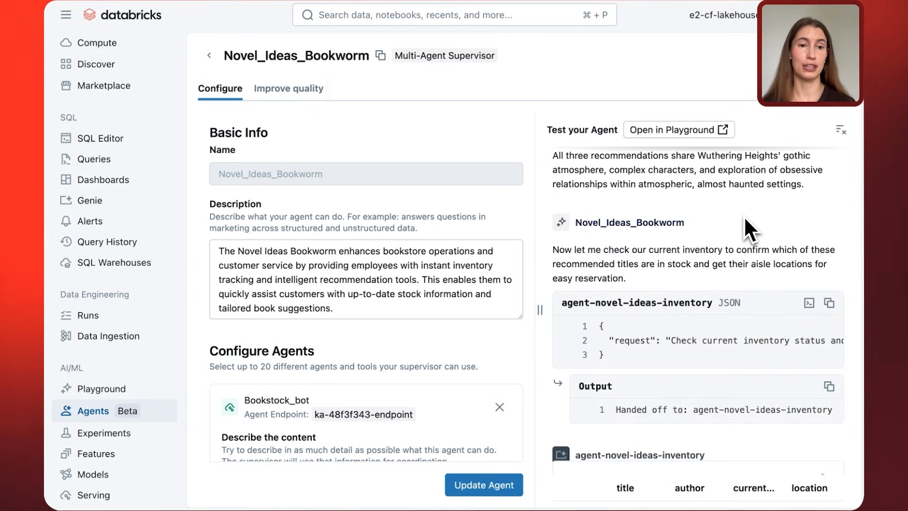
Examine the agent-novel-ideas-inventory handoff, the stock table and the recommended titles with aisle locations in the supervisor's answer.
left_click_drag(581, 221, 720, 232)
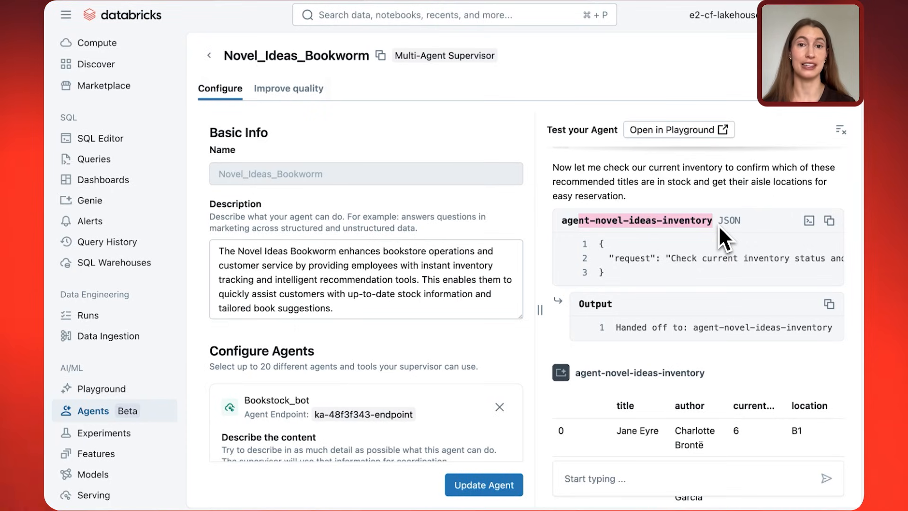
scroll(719, 225, "down", 4)
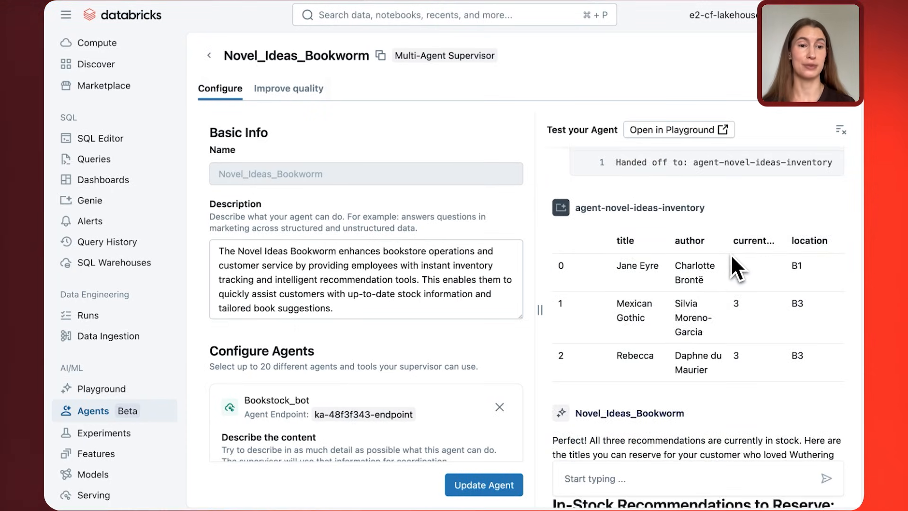
left_click_drag(732, 254, 733, 407)
left_click(733, 409)
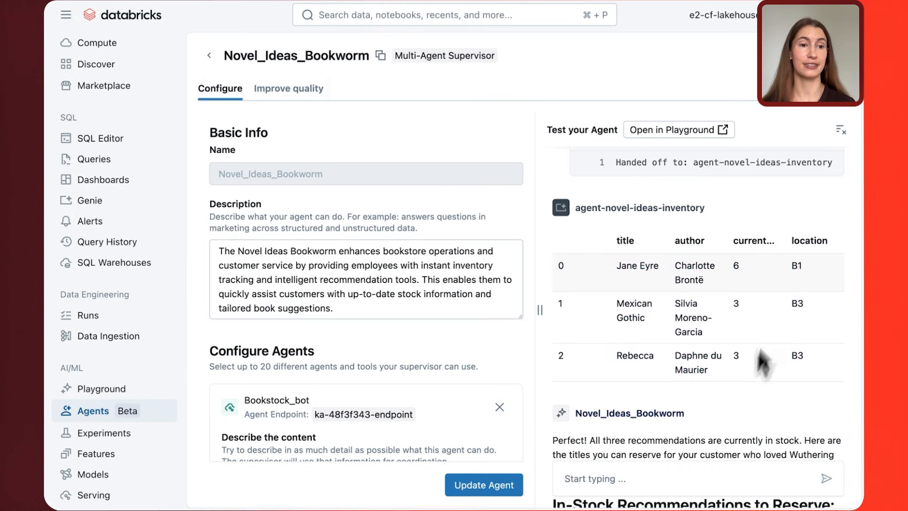
scroll(790, 407, "down", 5)
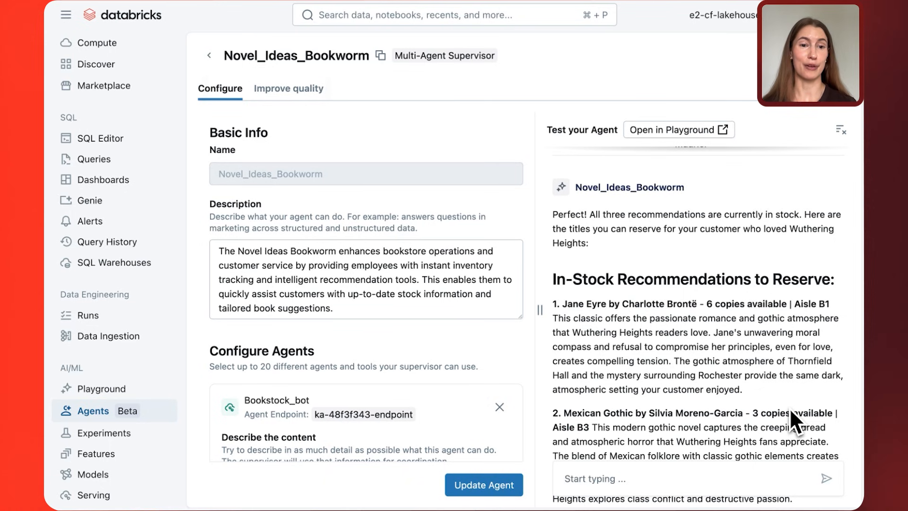
scroll(790, 408, "down", 3)
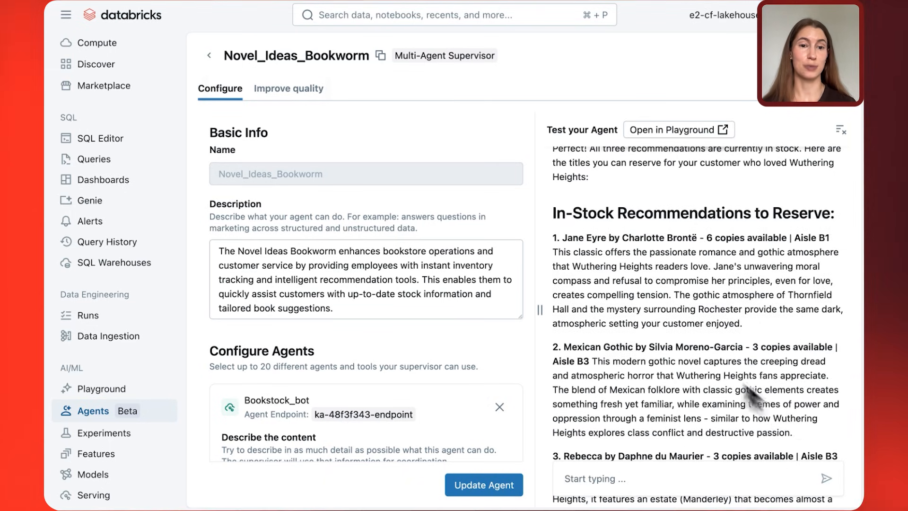
scroll(627, 416, "down", 2)
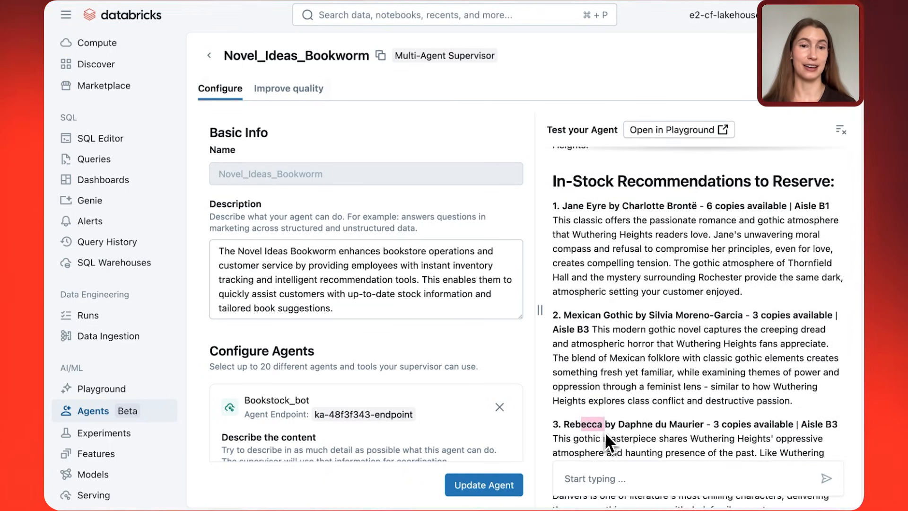
scroll(604, 340, "down", 8)
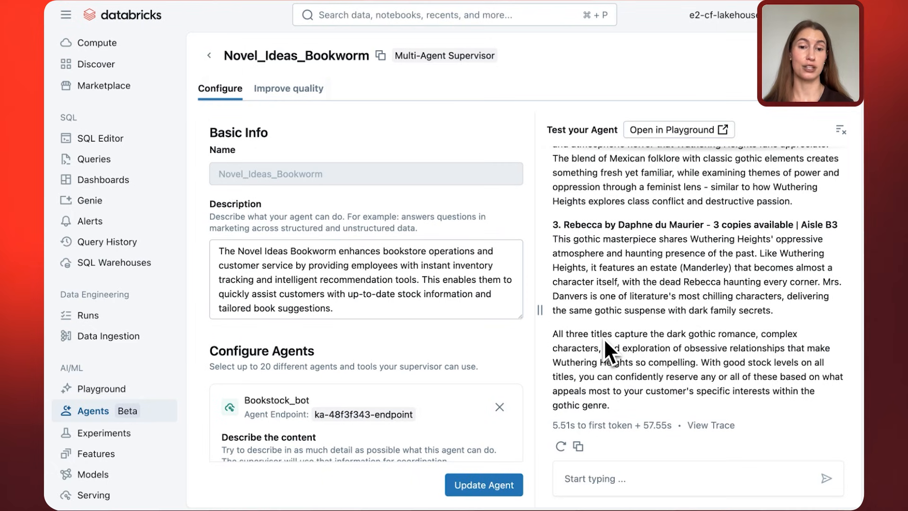
Review the configured agents through mcp-search-server and ask the supervisor "Is there a movie adaptation of Wuthering Heights?".
scroll(385, 315, "down", 5)
scroll(383, 313, "down", 1)
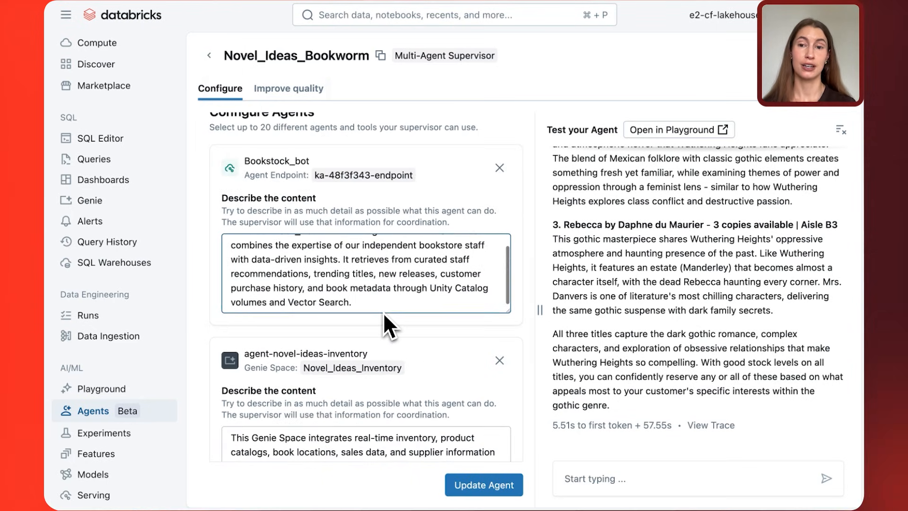
scroll(383, 312, "down", 4)
scroll(383, 312, "down", 4)
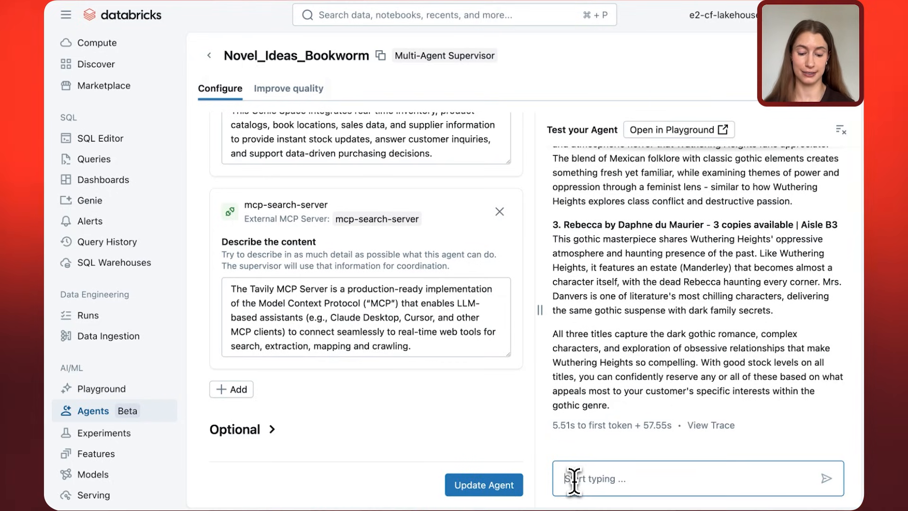
type("Is there a movie adaptation of Wuthering Heights?")
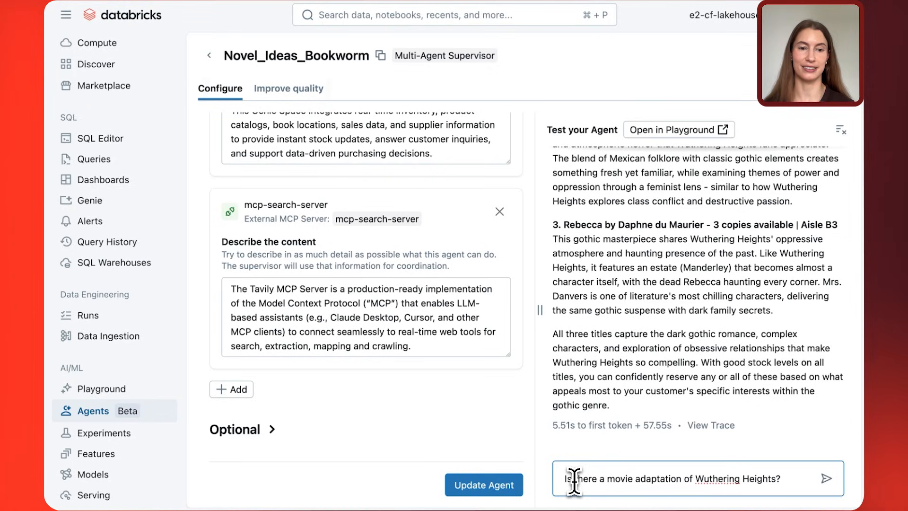
key("Return")
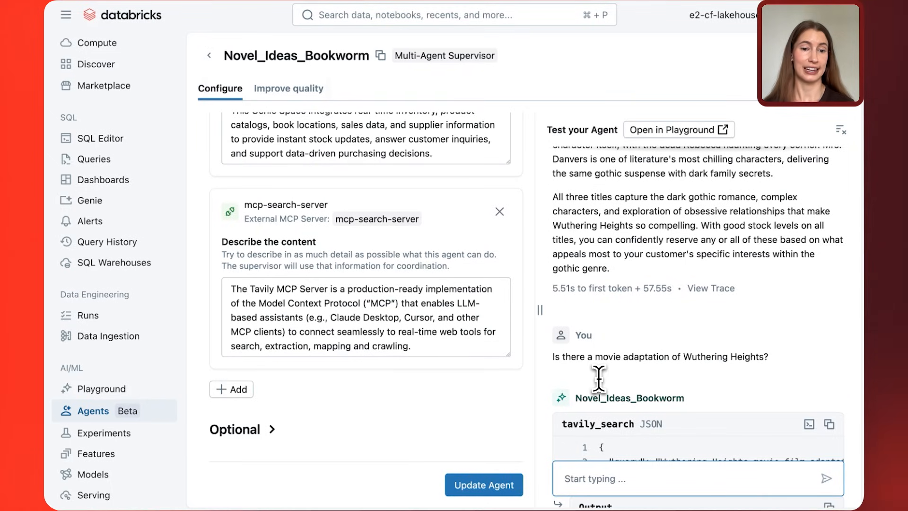
Examine the tavily_search call and the listed film adaptations, including the upcoming 2026 version, in the movie answer.
scroll(603, 402, "down", 4)
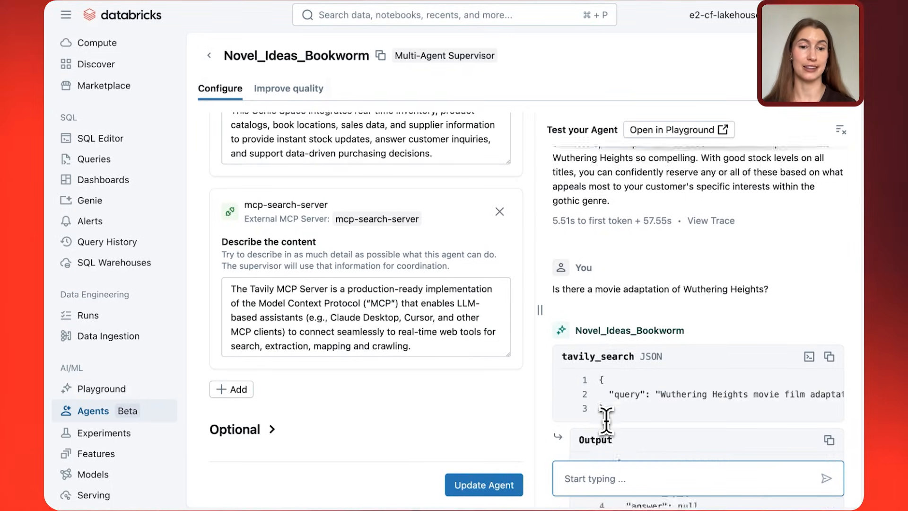
scroll(606, 420, "up", 3)
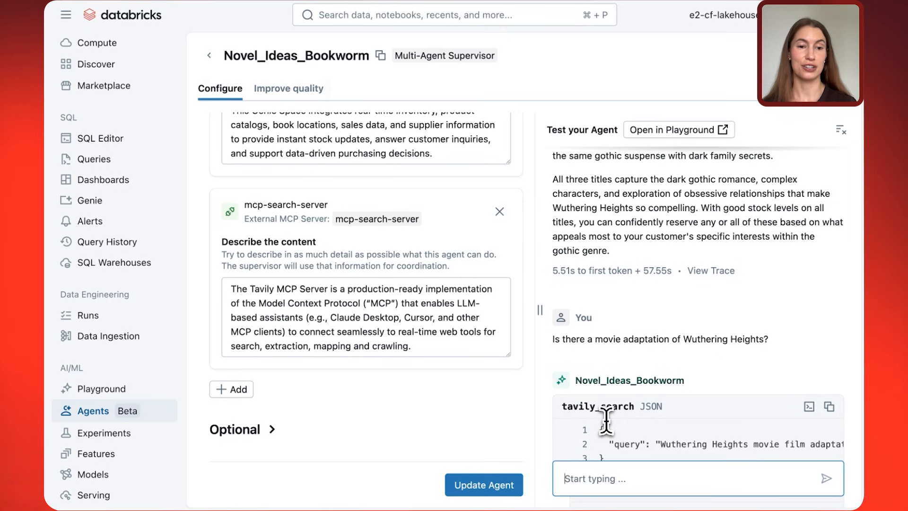
scroll(606, 420, "down", 6)
scroll(606, 420, "down", 10)
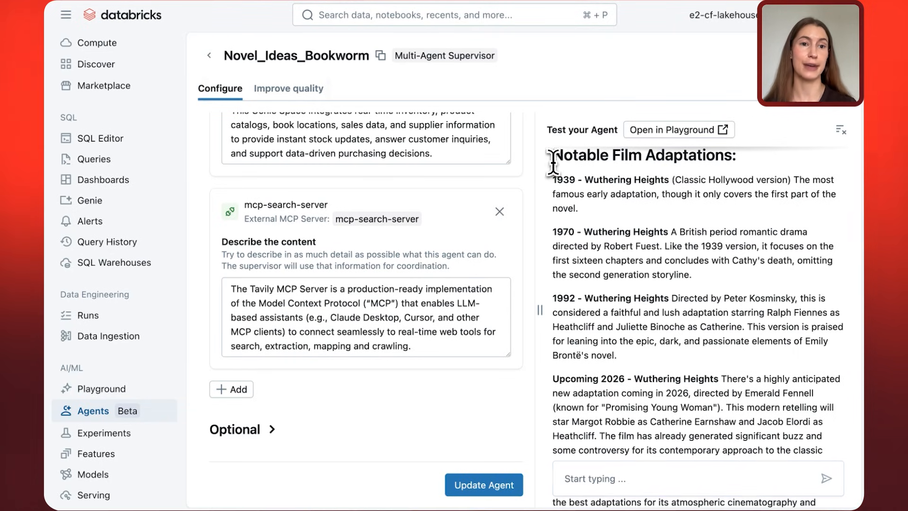
left_click_drag(547, 161, 778, 179)
scroll(724, 239, "down", 5)
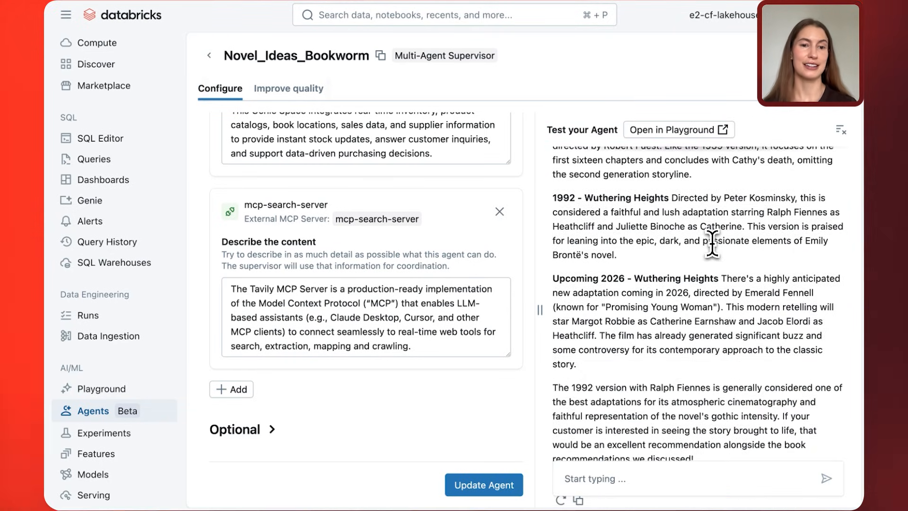
scroll(712, 244, "down", 1)
left_click_drag(552, 226, 599, 281)
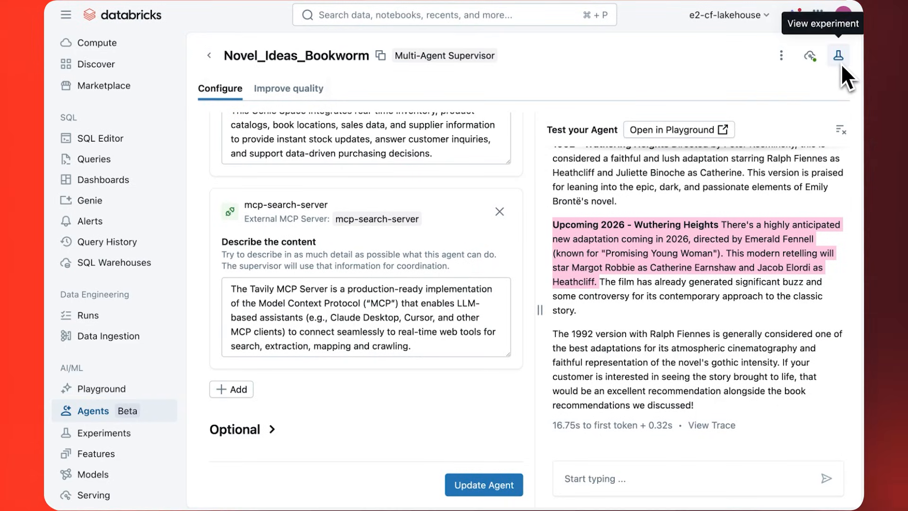
Open the supervisor's MLflow experiment, inspect the inputs and outputs of the Wuthering Heights movie trace, and close it.
left_click(839, 59)
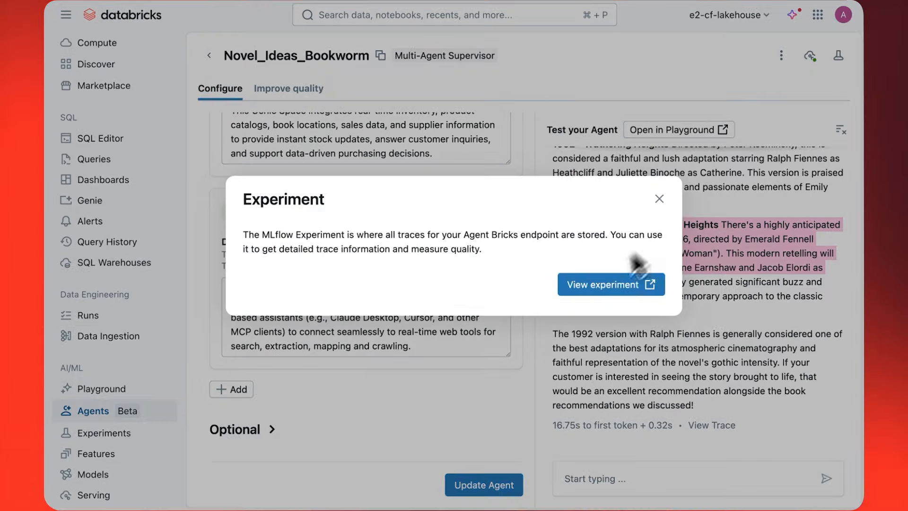
left_click(608, 284)
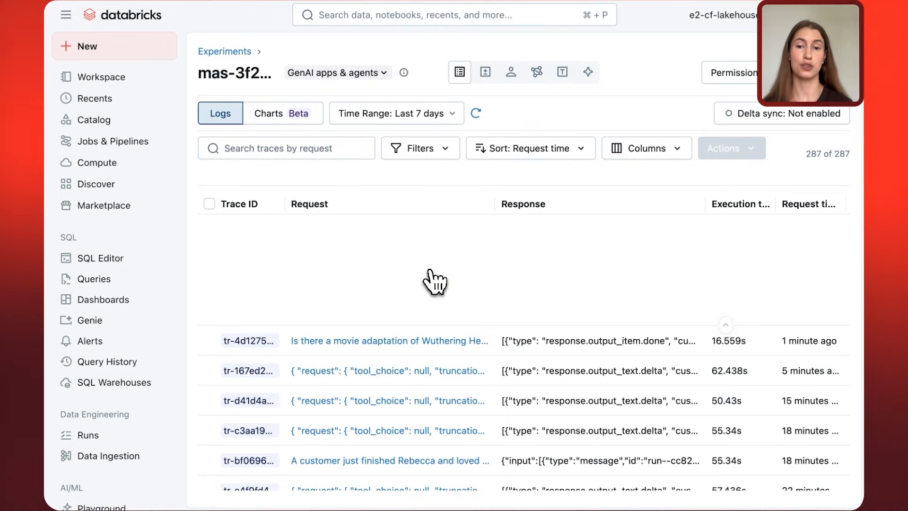
left_click(347, 342)
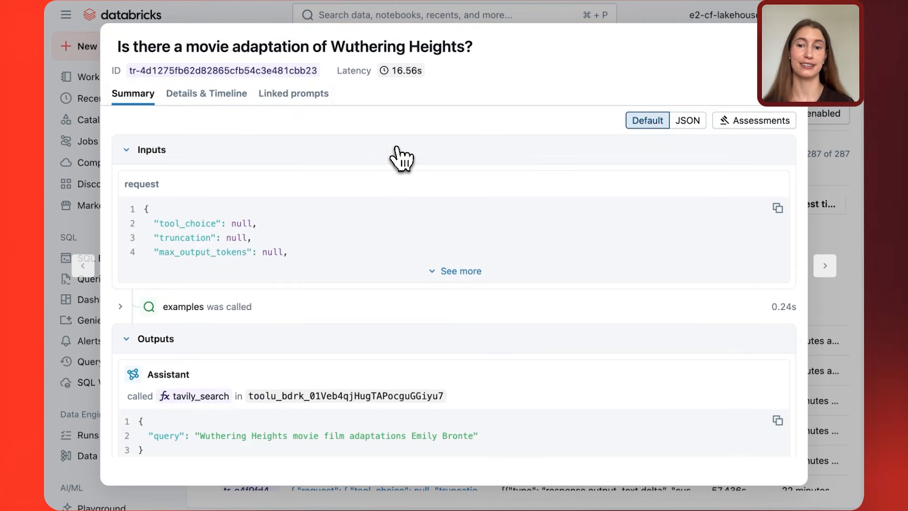
scroll(401, 158, "down", 3)
scroll(401, 158, "down", 2)
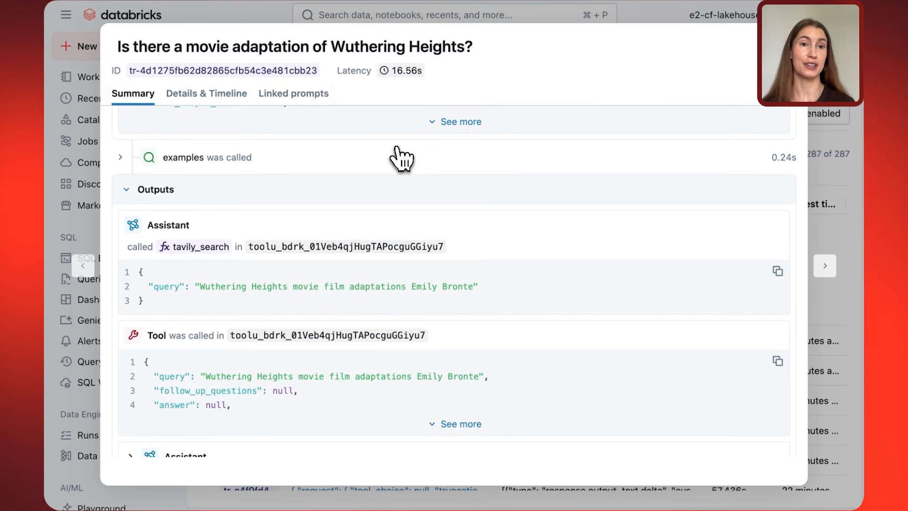
left_click(789, 46)
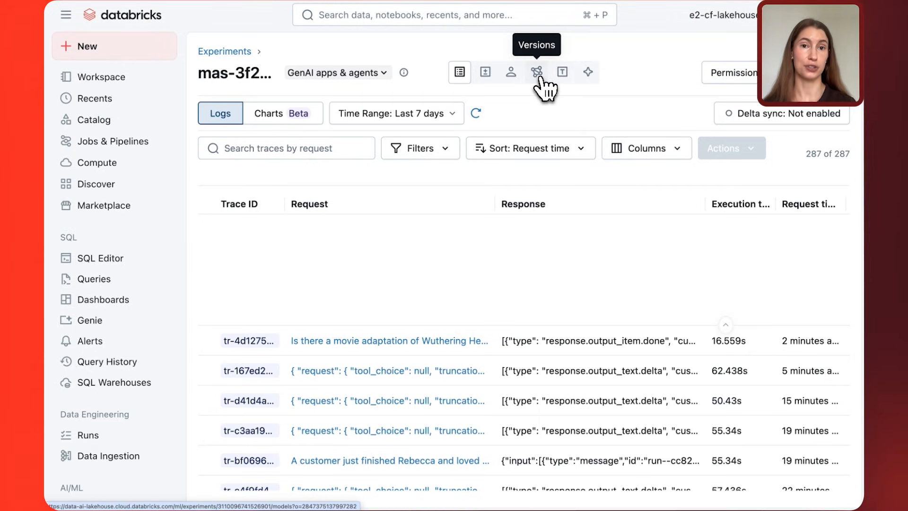
Open Run 1 in the experiment's evaluations, widen its results table and examine the correctness, relevance and retrieval assessments.
left_click(486, 76)
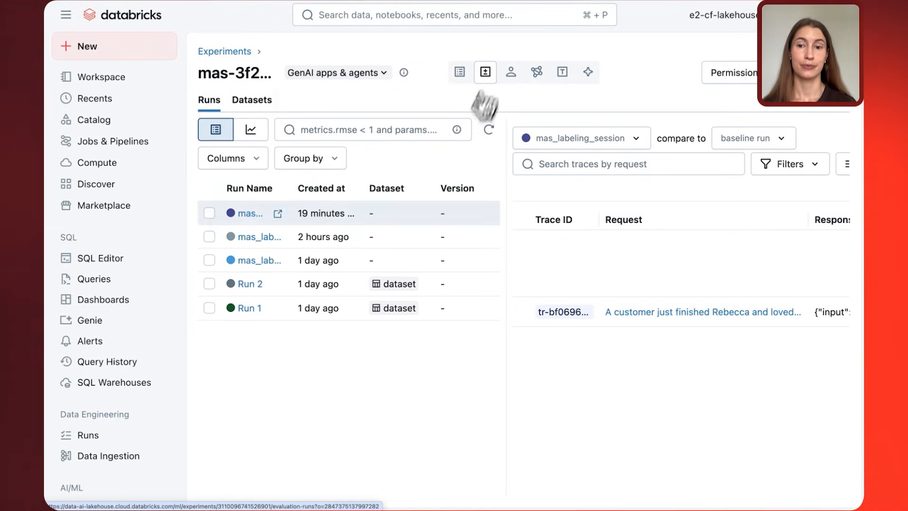
left_click(252, 317)
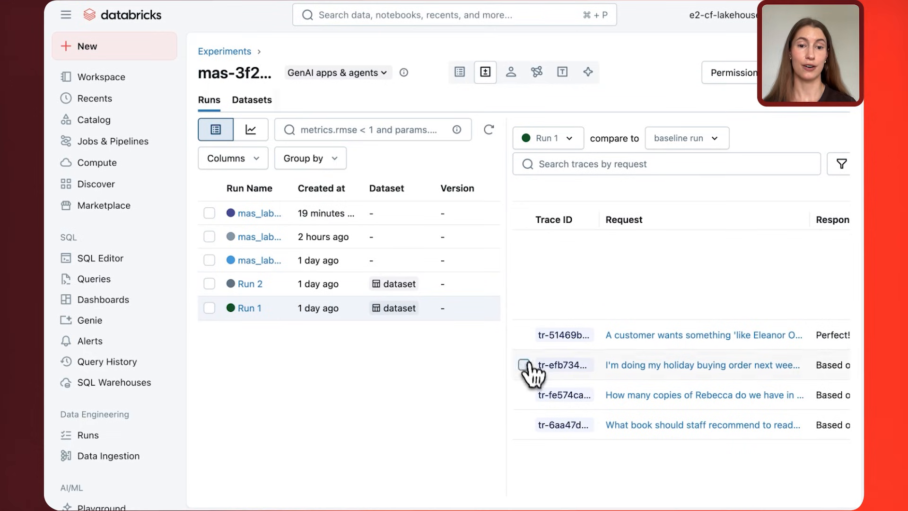
left_click(507, 317)
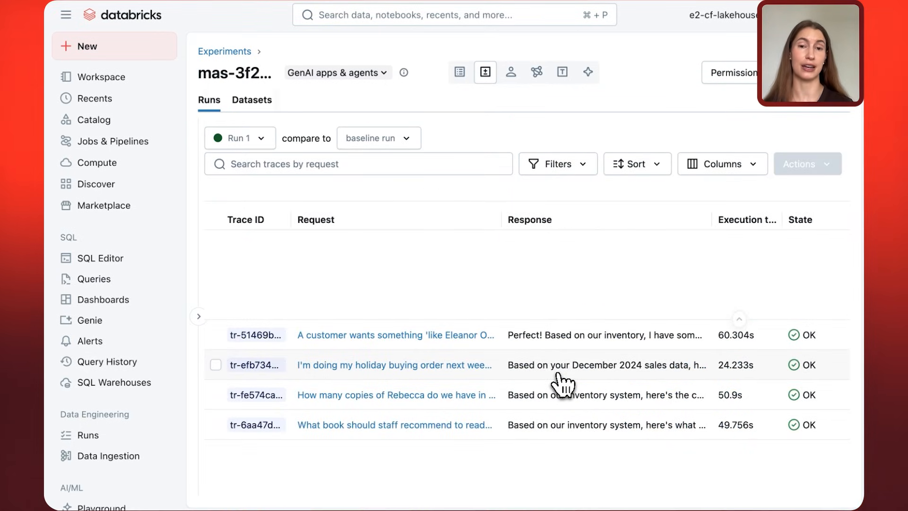
scroll(563, 386, "right", 5)
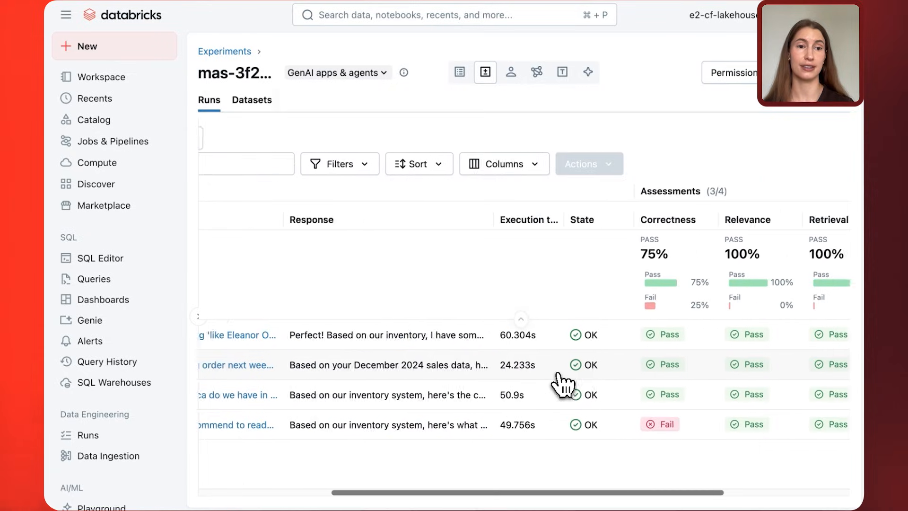
scroll(563, 386, "right", 2)
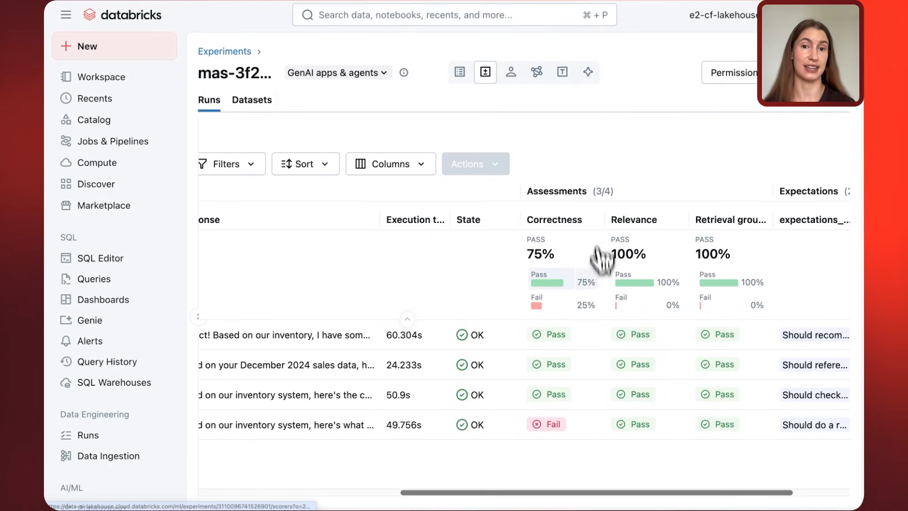
Switch the evaluation results to Run 2 and examine its correctness, relevance and retrieval groundedness assessments.
scroll(601, 288, "left", 5)
left_click(246, 144)
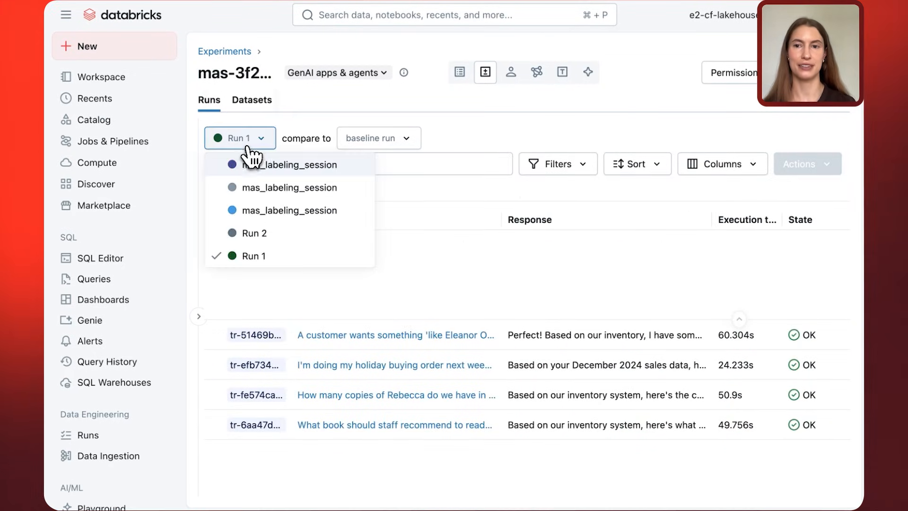
left_click(247, 234)
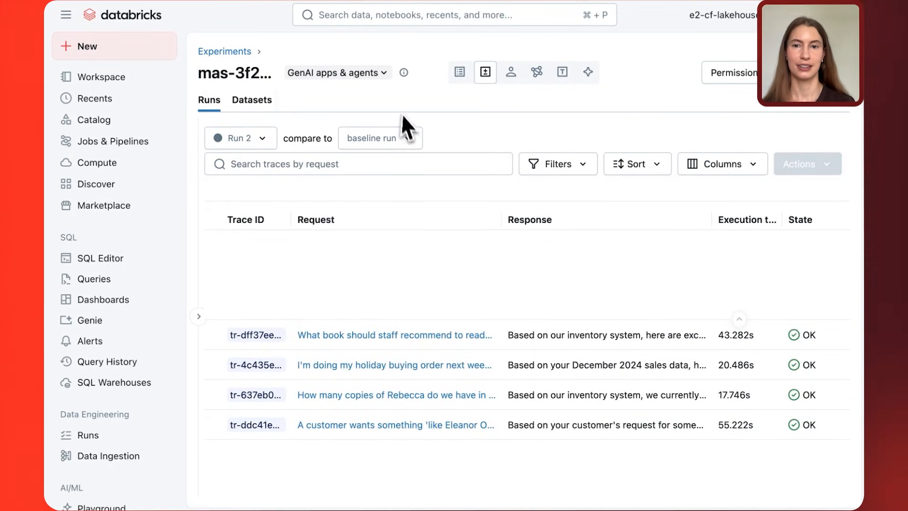
scroll(565, 336, "right", 5)
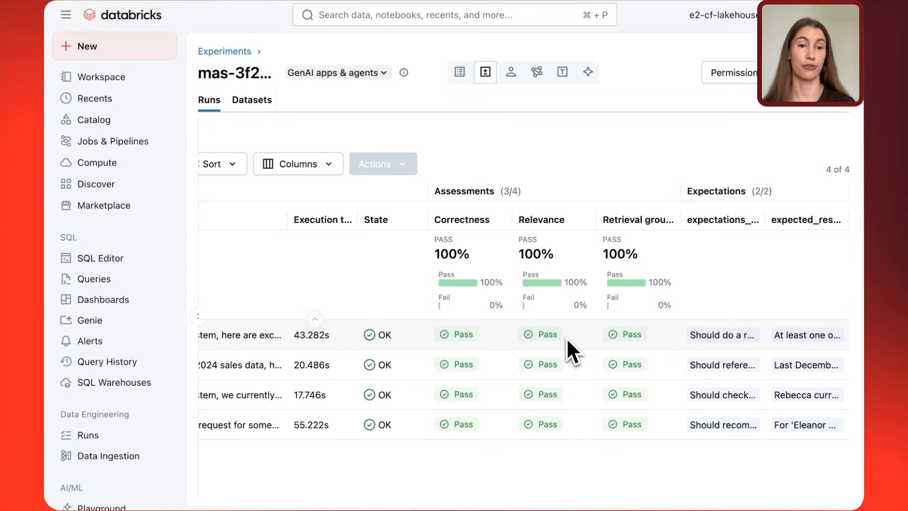
Compare Run 2 against Run 1 as the baseline and examine the differences in their assessments.
scroll(567, 337, "left", 5)
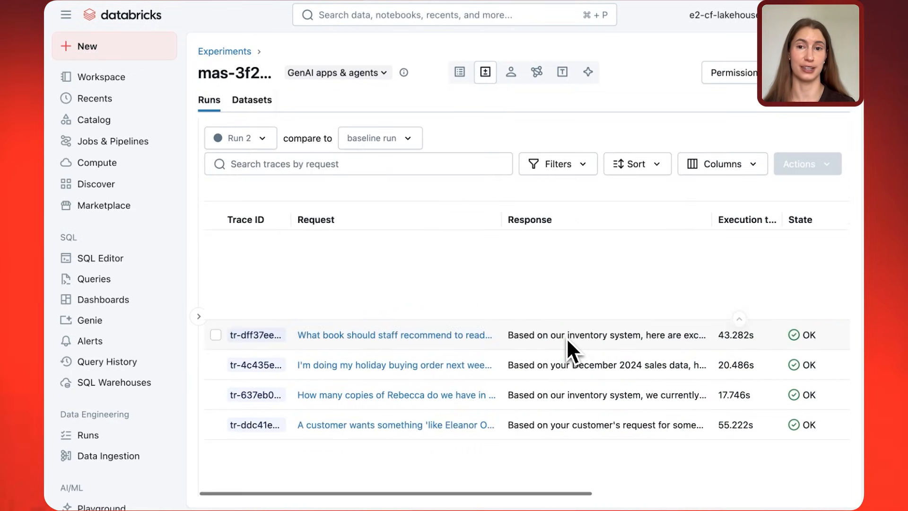
left_click(406, 144)
left_click(402, 233)
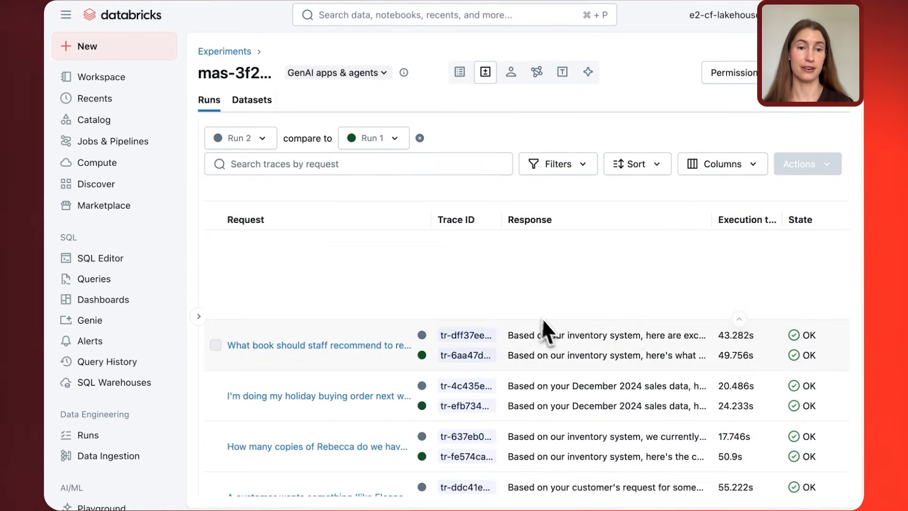
scroll(552, 331, "right", 5)
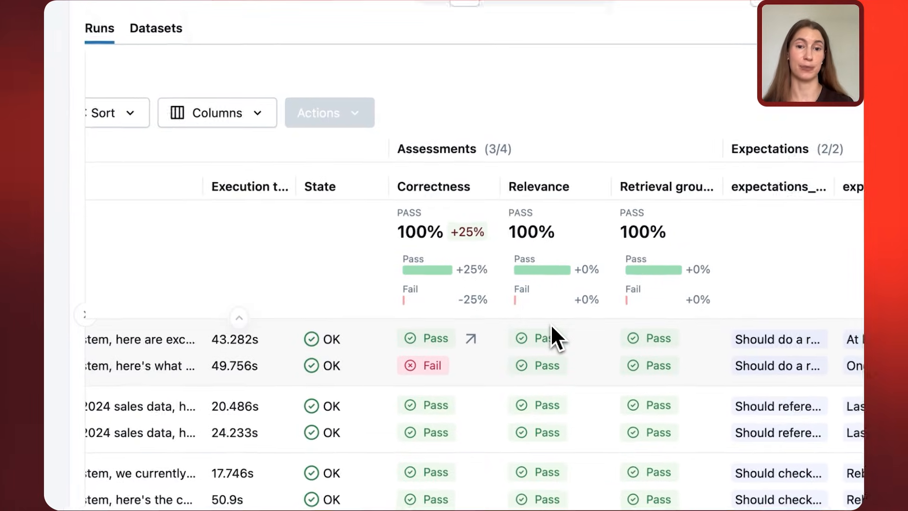
Open the Mexican Gothic recommendation request side by side and highlight Run 1's request text and expected output.
scroll(550, 327, "left", 5)
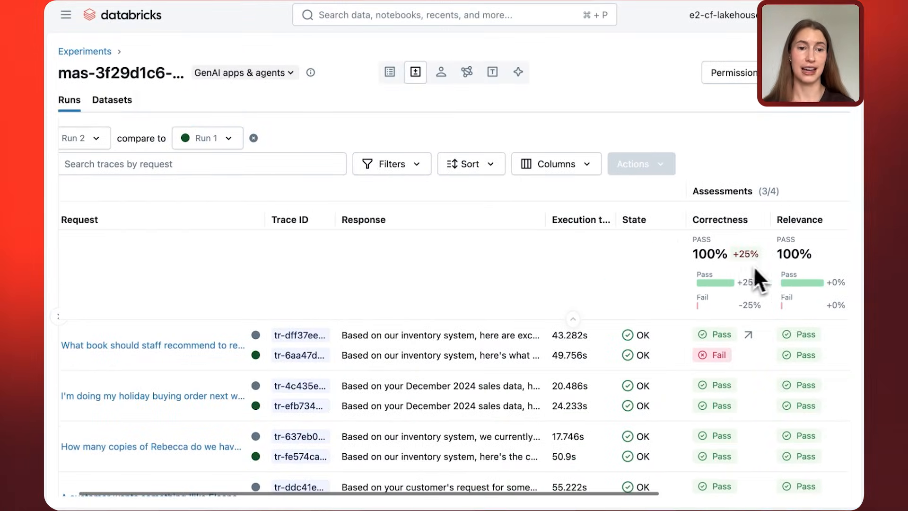
scroll(152, 351, "left", 2)
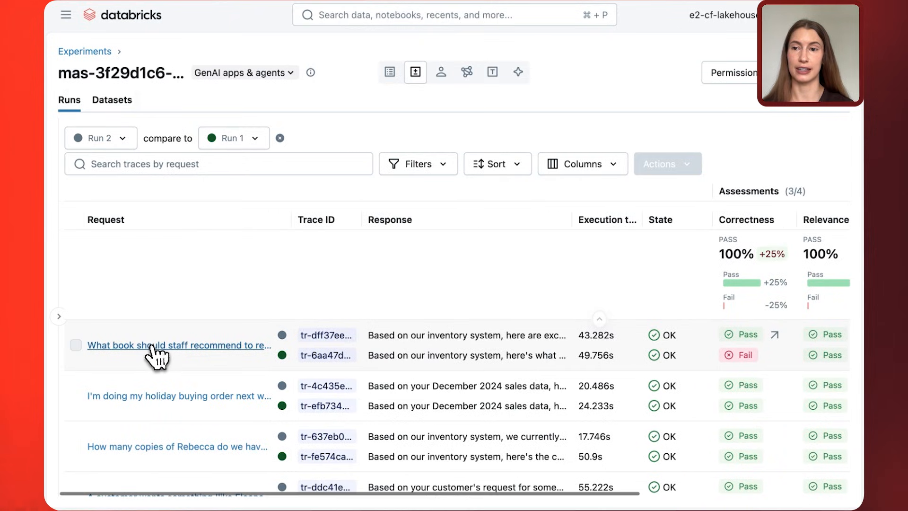
left_click(152, 351)
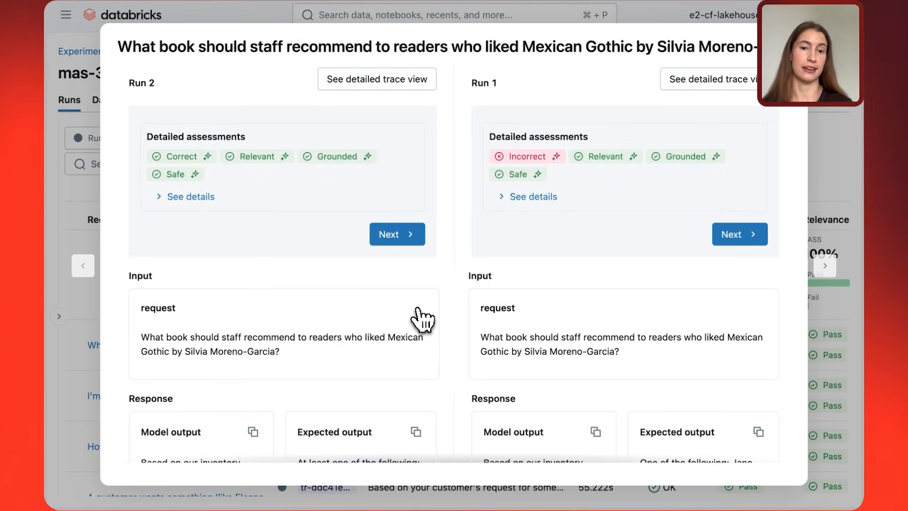
left_click_drag(641, 367, 475, 340)
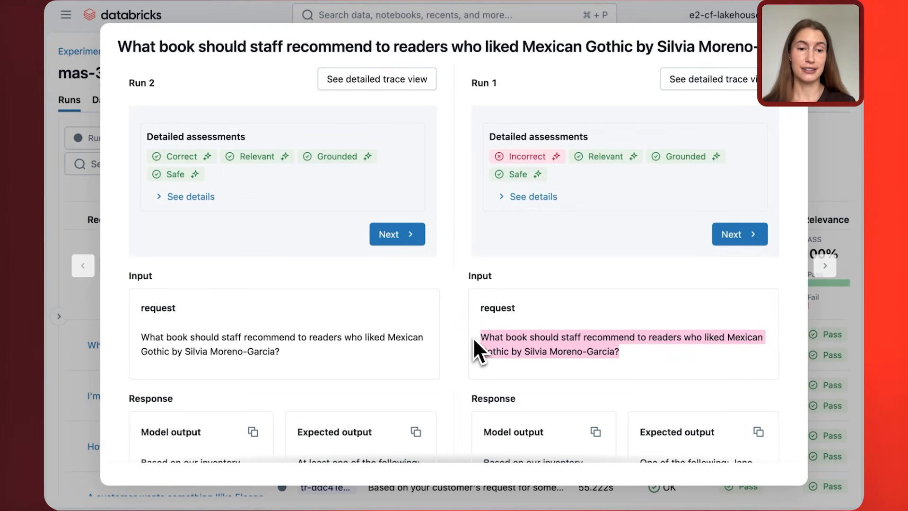
scroll(473, 337, "down", 3)
left_click_drag(705, 426, 640, 374)
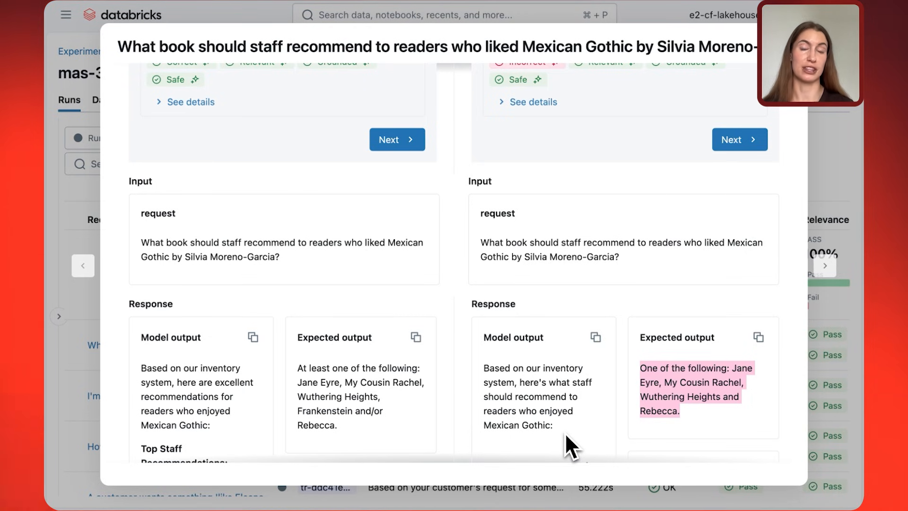
Highlight the Frankenstein recommendation in Run 1's model output and examine it alongside Run 2's staff recommendations.
scroll(565, 433, "down", 3)
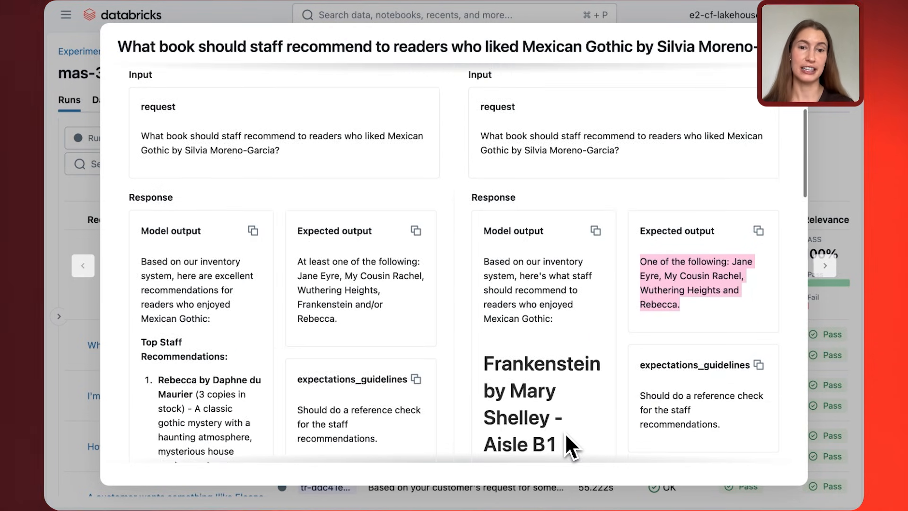
scroll(564, 433, "down", 2)
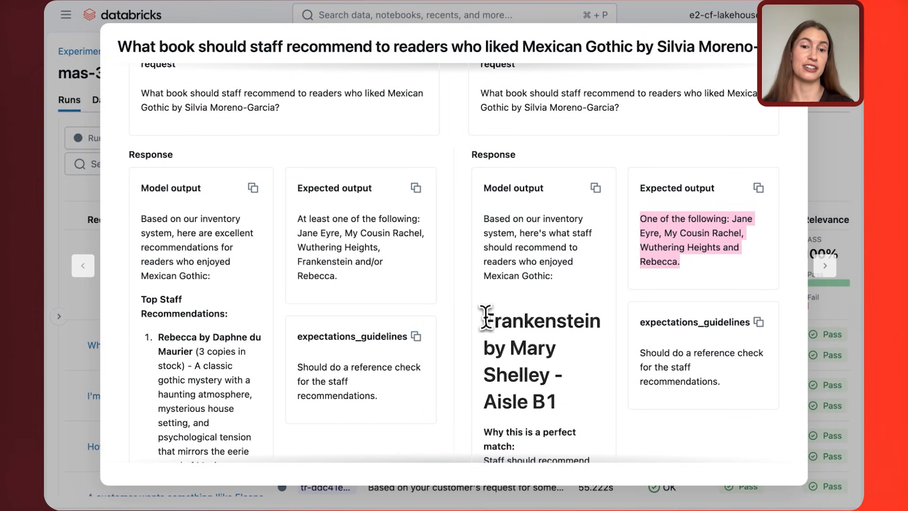
left_click_drag(483, 320, 563, 404)
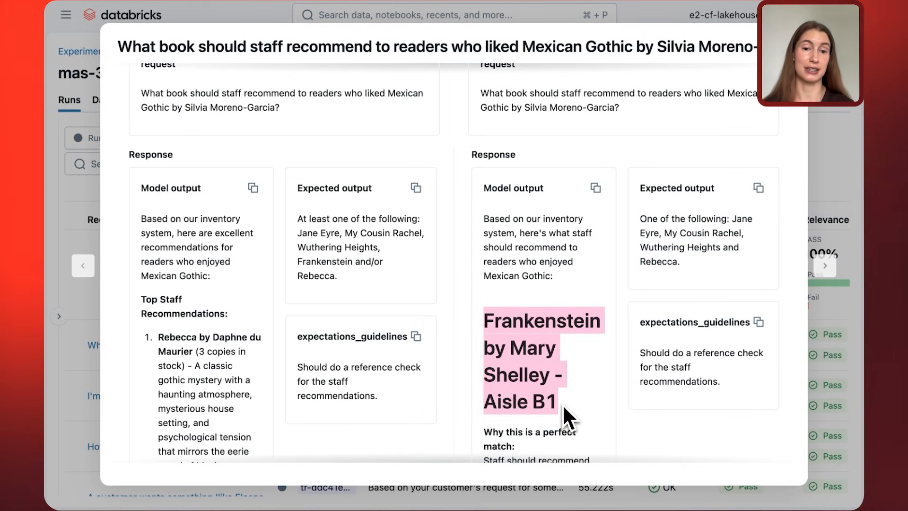
scroll(563, 404, "down", 3)
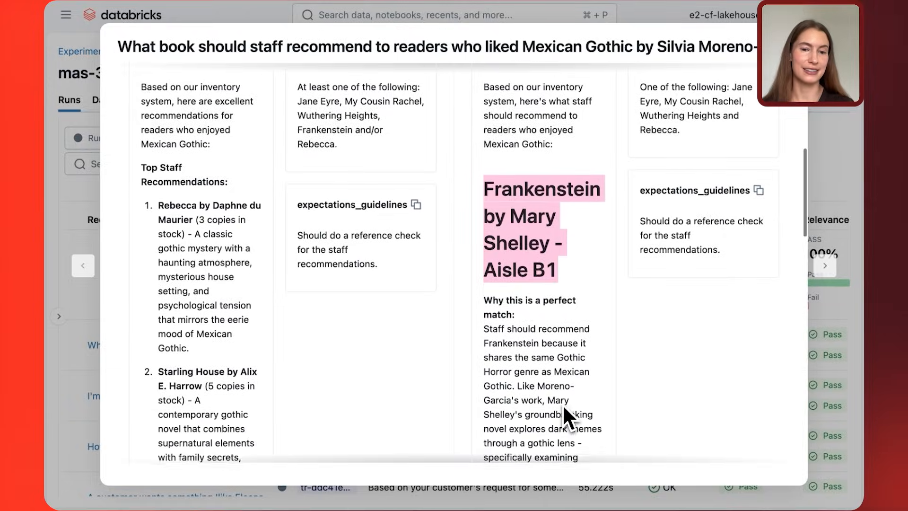
scroll(563, 404, "up", 3)
scroll(563, 404, "up", 2)
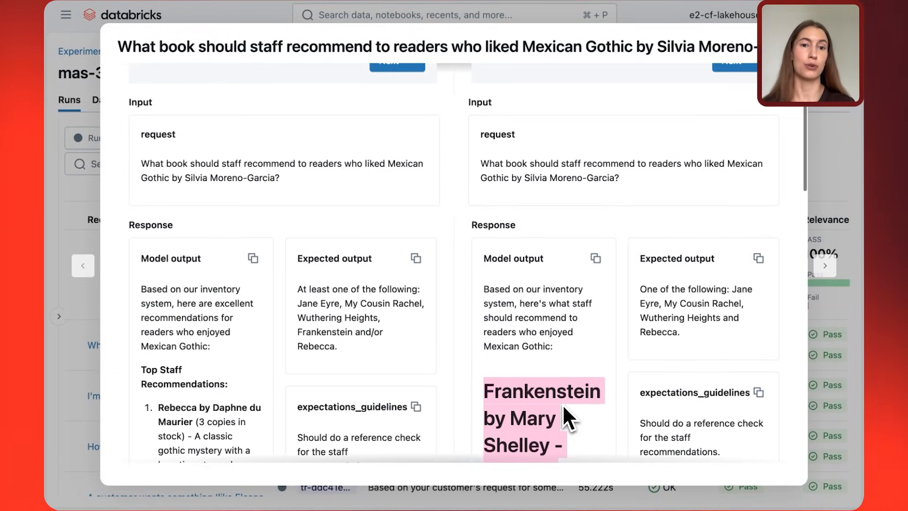
Highlight Run 2's expected output to compare it with Run 1's, and return to both runs' detailed assessments.
scroll(563, 404, "up", 1)
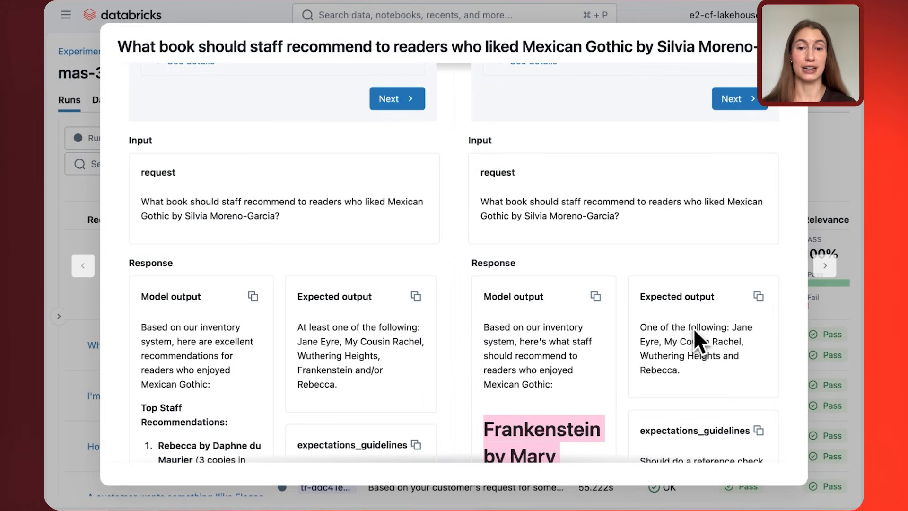
left_click_drag(334, 385, 288, 342)
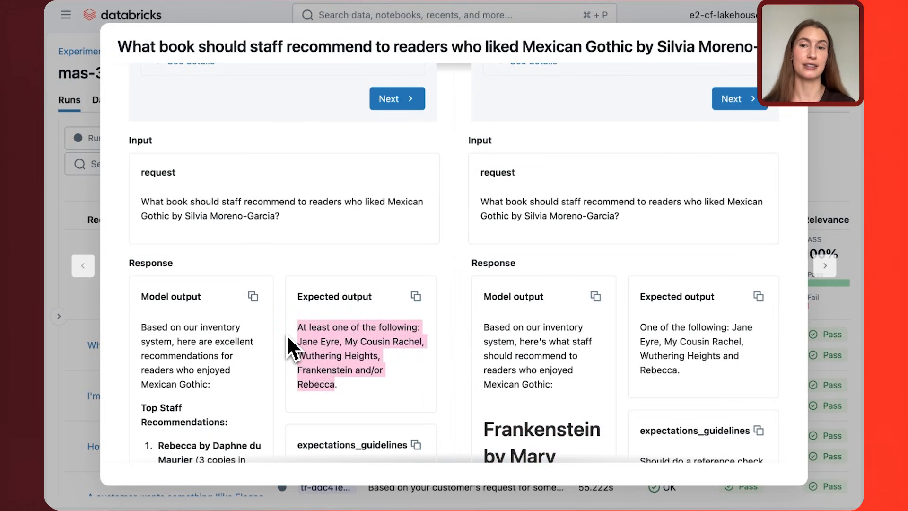
scroll(287, 334, "up", 5)
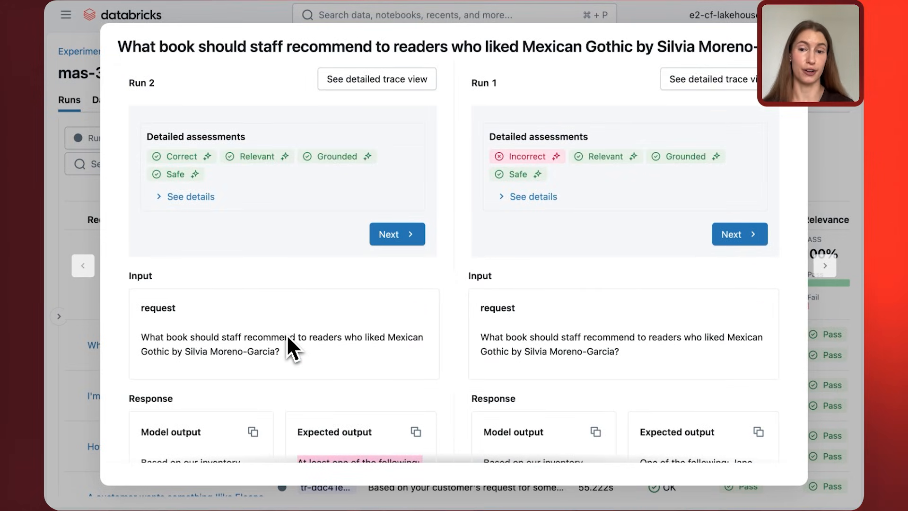